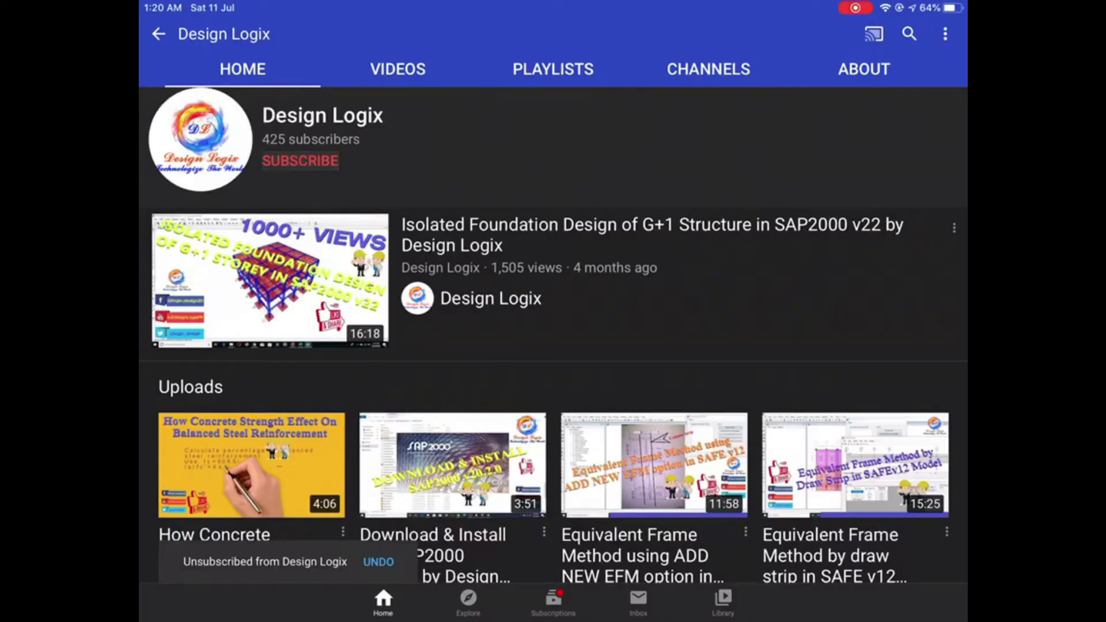
- Subscribe to the Design Logix channel and set its notifications to All
click(945, 161)
click(945, 161)
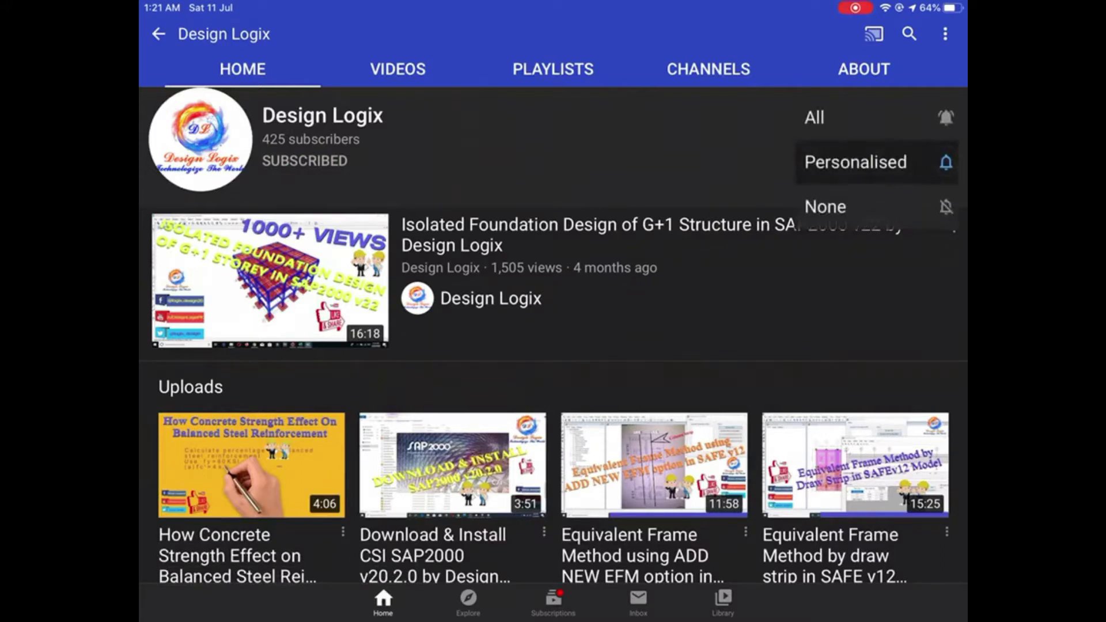
click(814, 117)
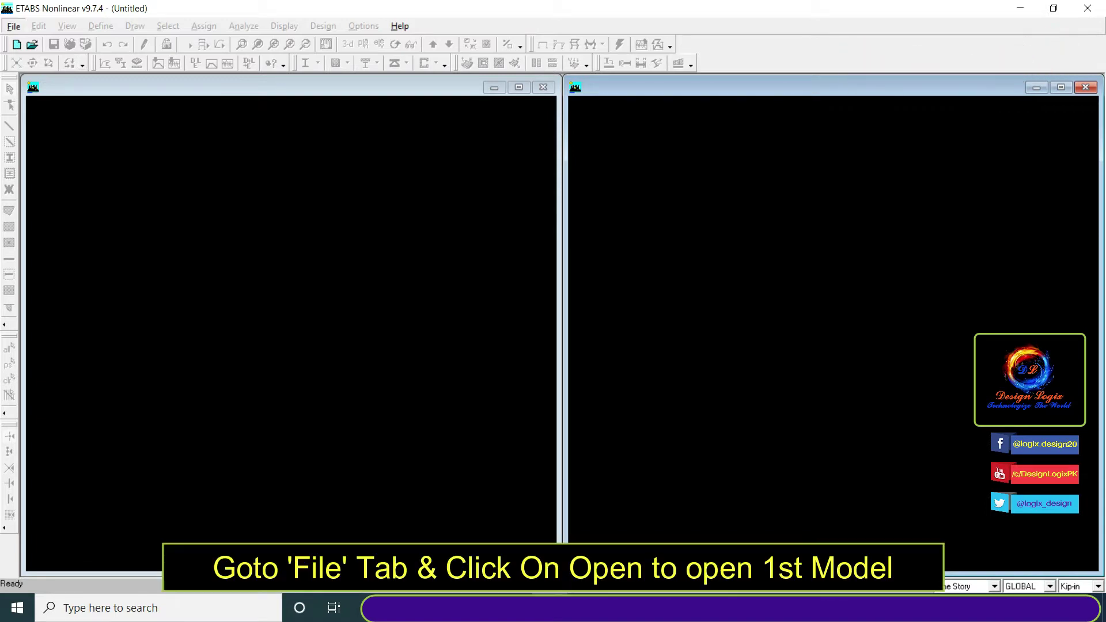
- Open the FRONT BUILDING model in ETABS from the ETABS 9.7 folder
click(13, 26)
key(Return)
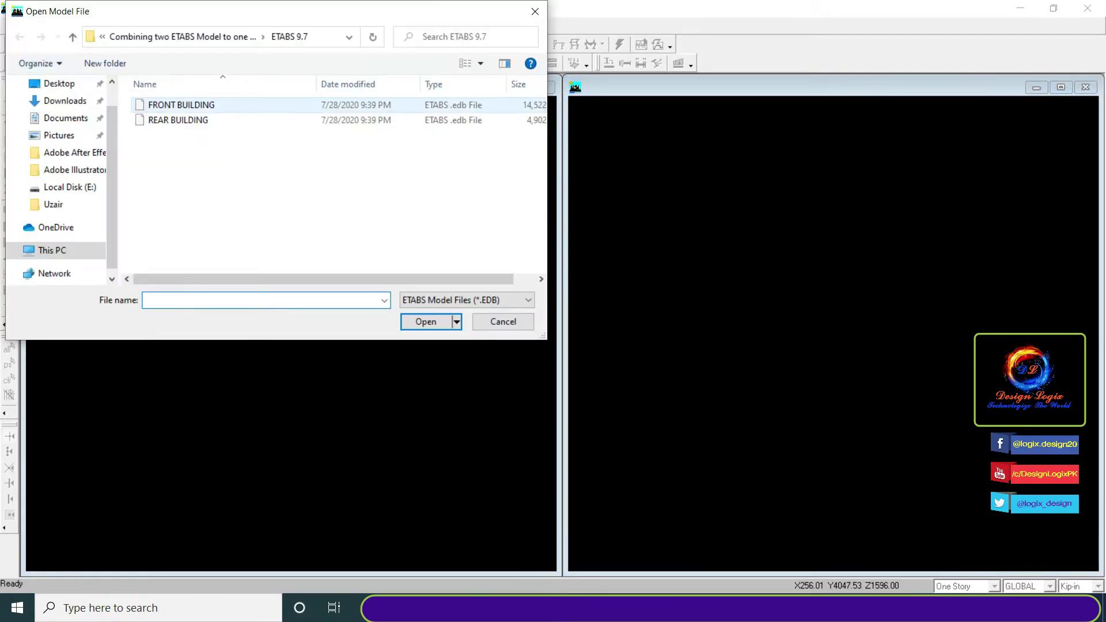
click(181, 105)
key(Return)
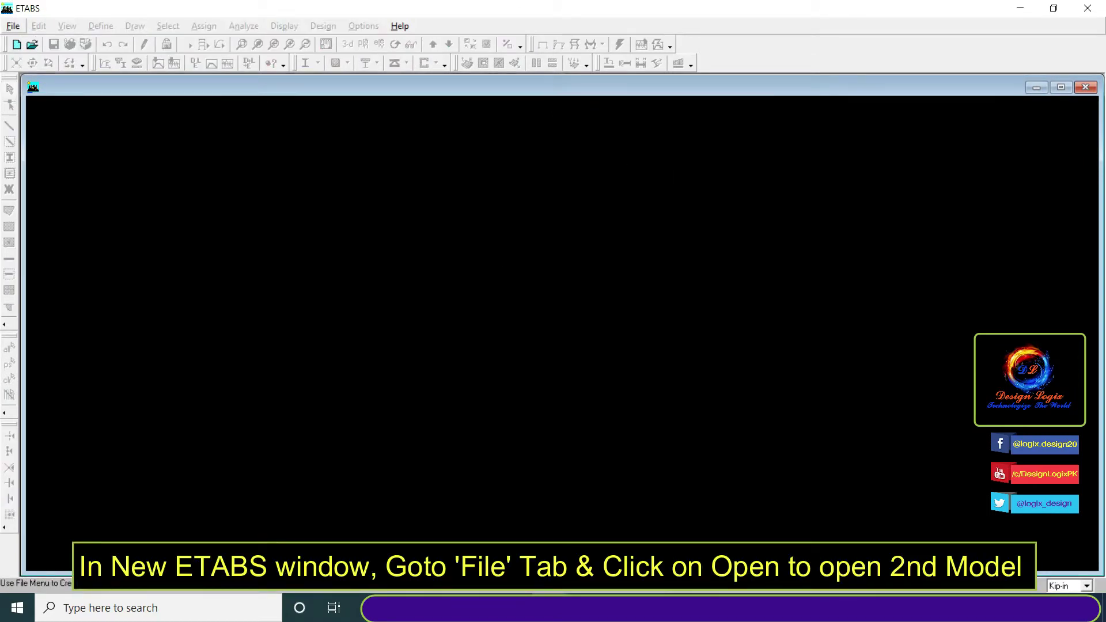
- Open the REAR BUILDING model in a second ETABS window
key(alt+f)
key(Down)
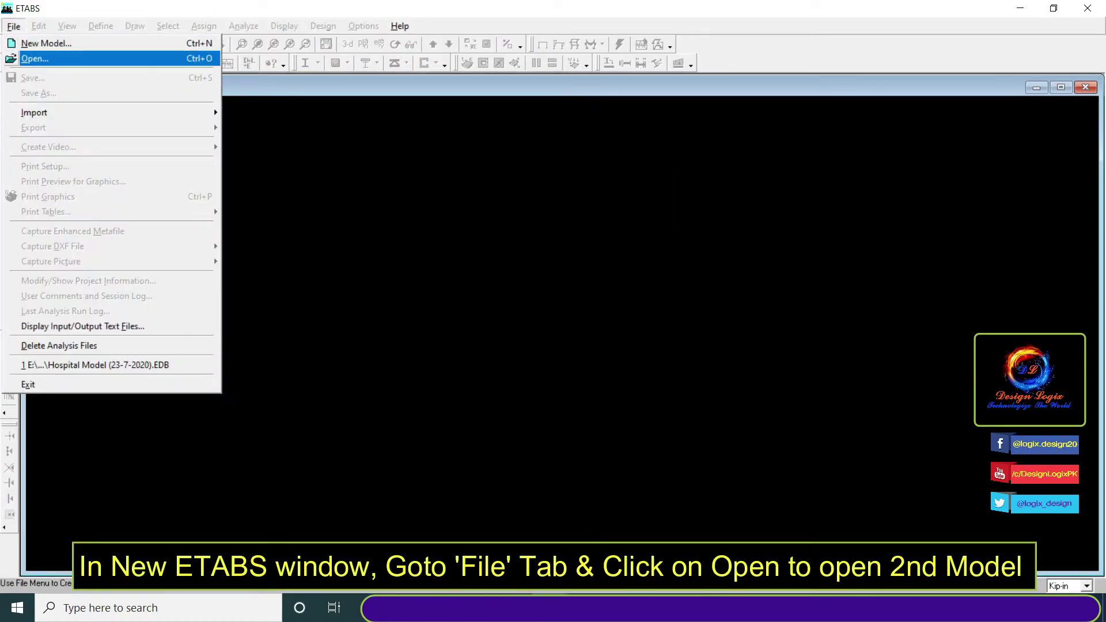
key(Return)
click(178, 121)
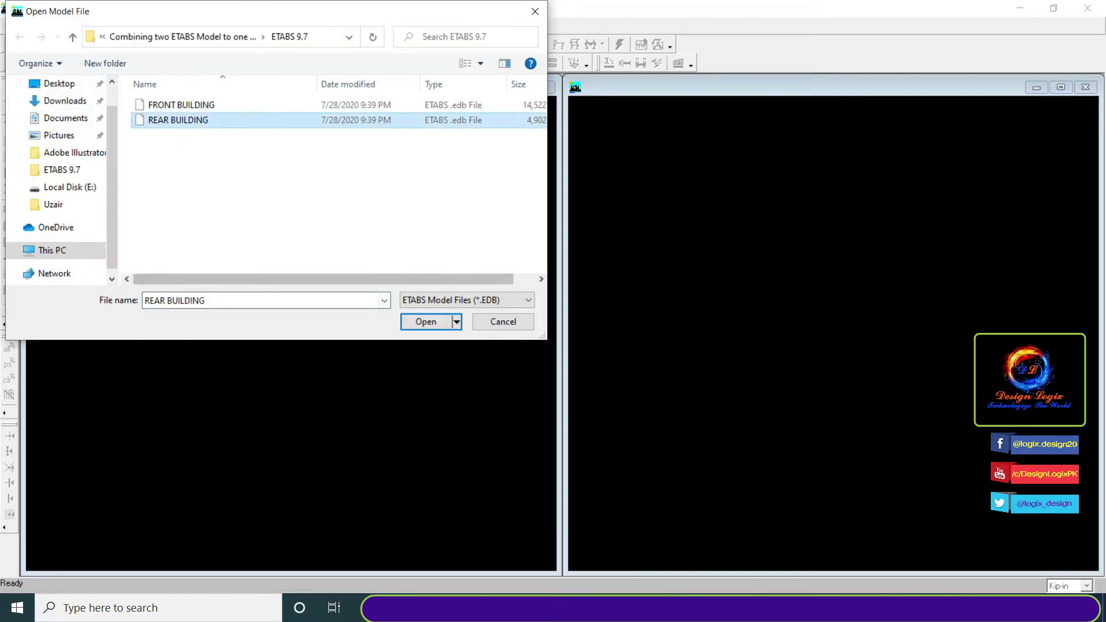
key(Return)
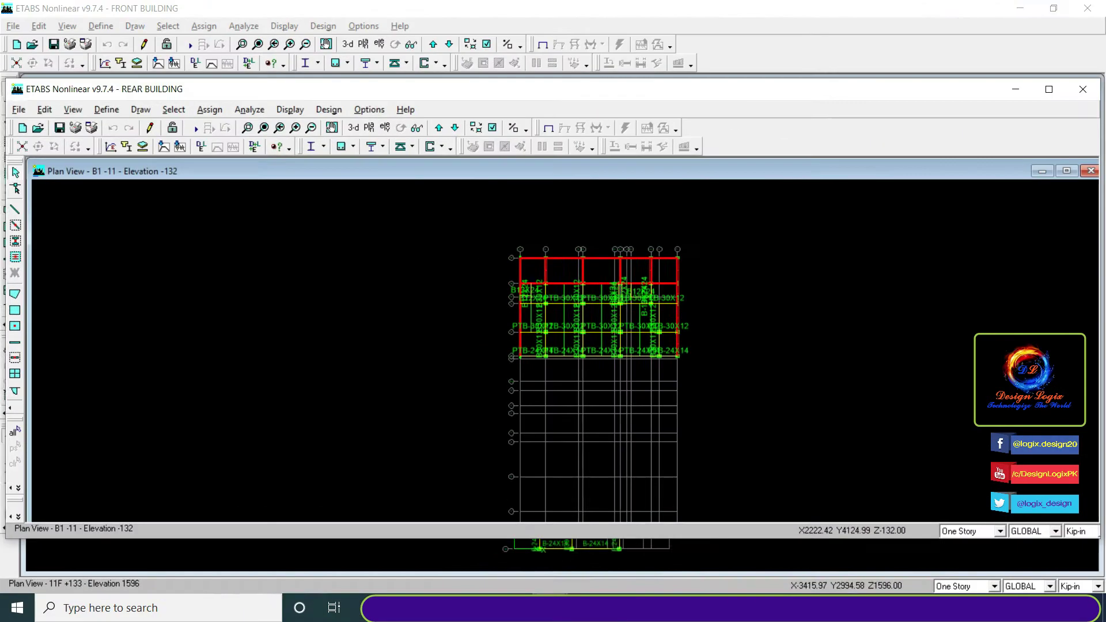
- Resize and arrange the FRONT BUILDING and REAR BUILDING windows side by side with both plans in view
drag(6, 265, 462, 218)
drag(899, 88, 776, 31)
drag(978, 446, 900, 576)
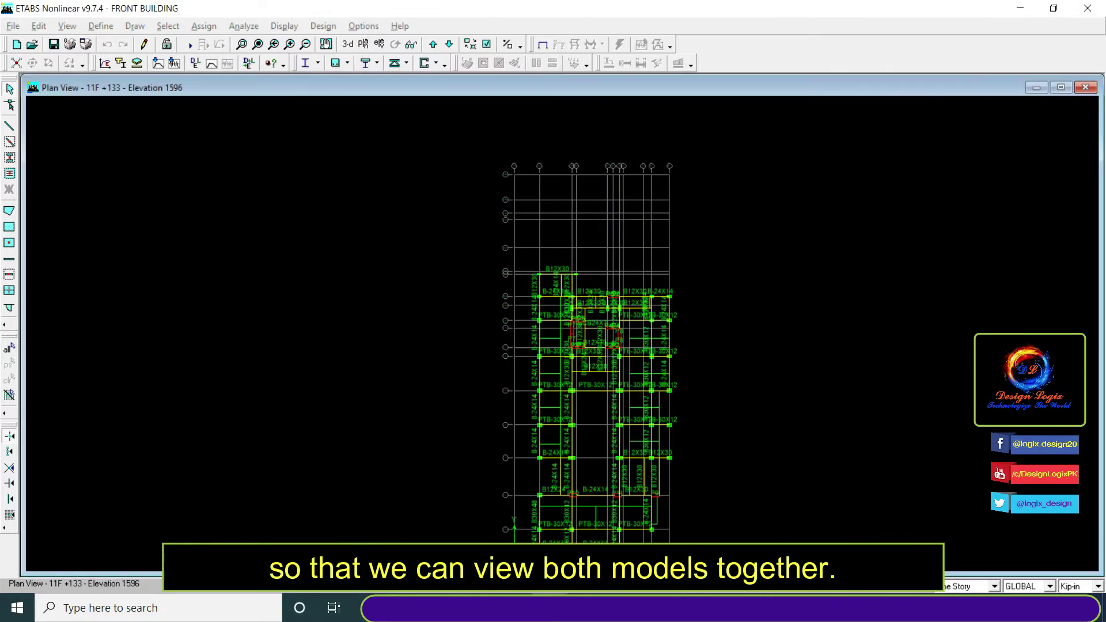
click(1053, 8)
drag(1032, 271, 562, 299)
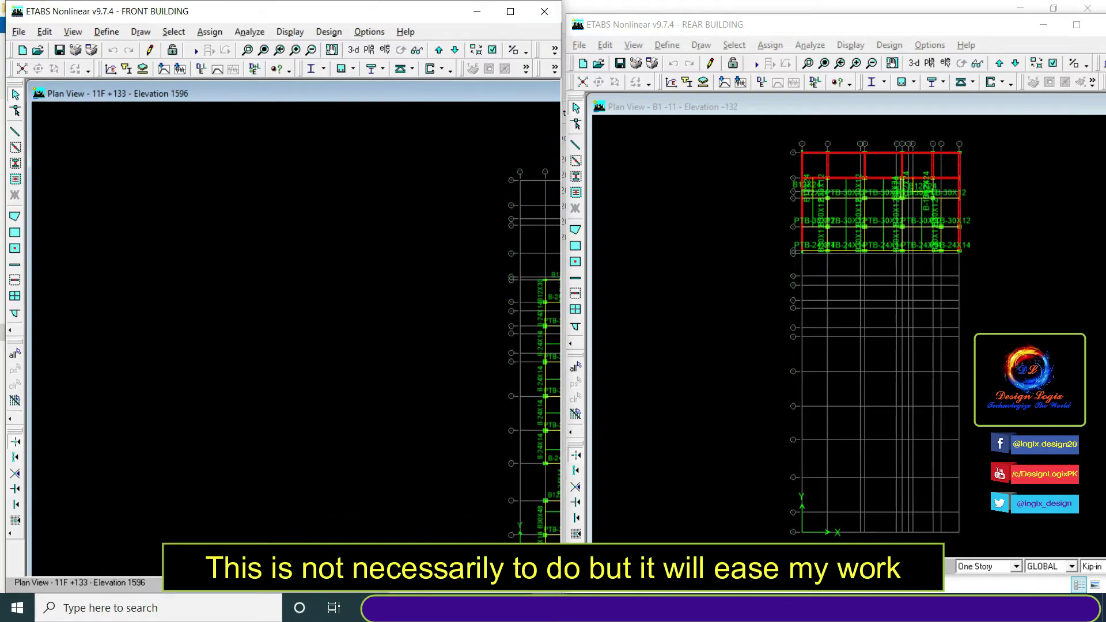
key(F8)
drag(519, 345, 322, 325)
drag(322, 325, 239, 323)
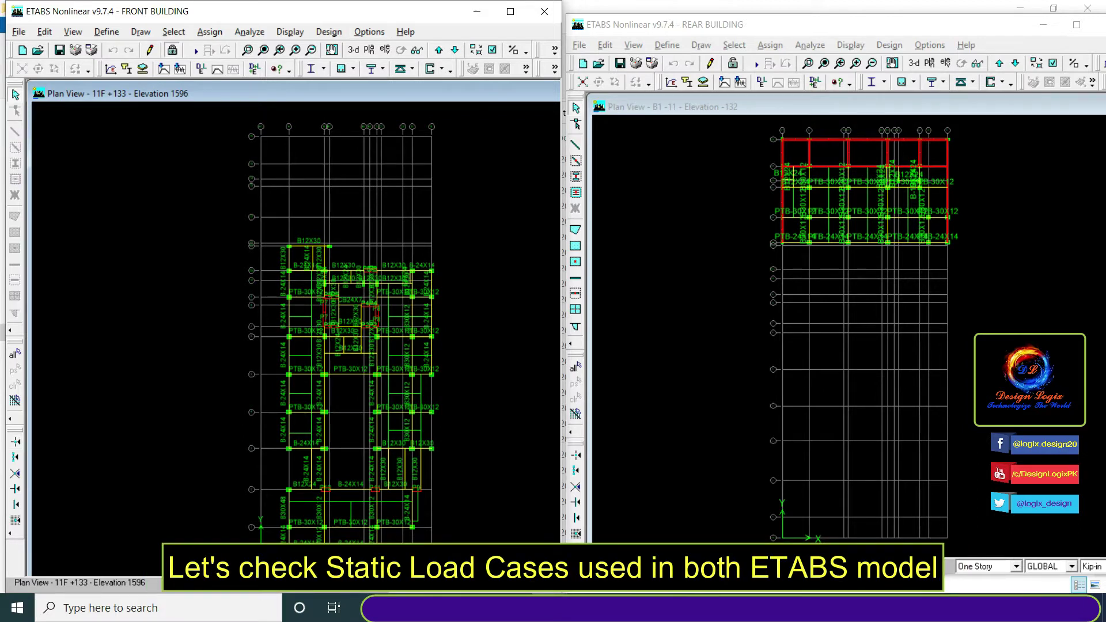
- Show the static load cases of the FRONT BUILDING model, through to the end of the list
click(106, 32)
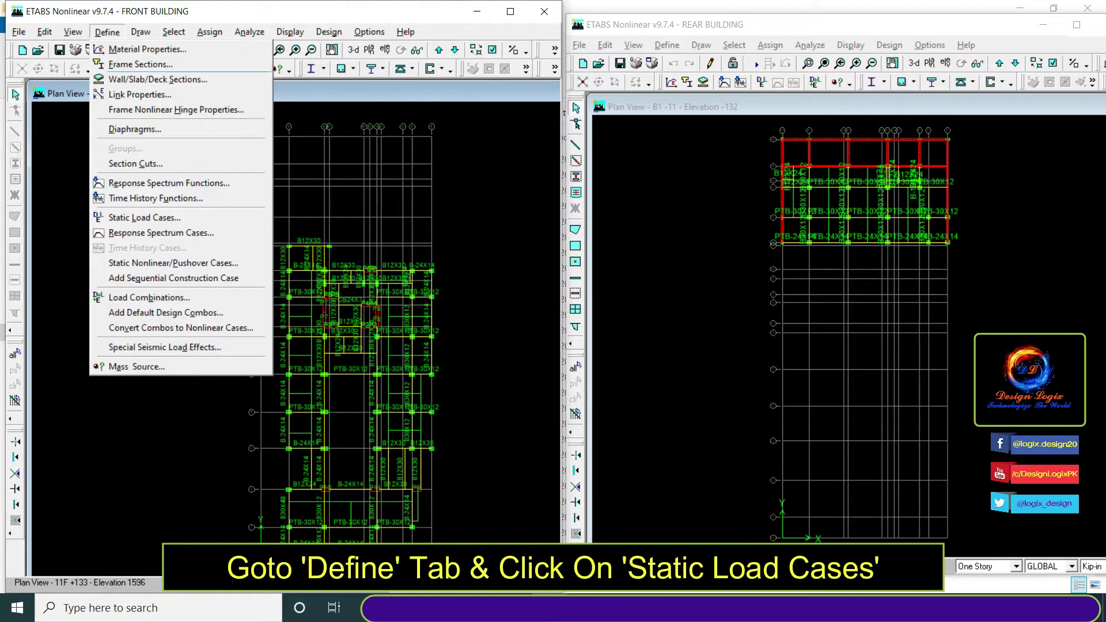
click(144, 217)
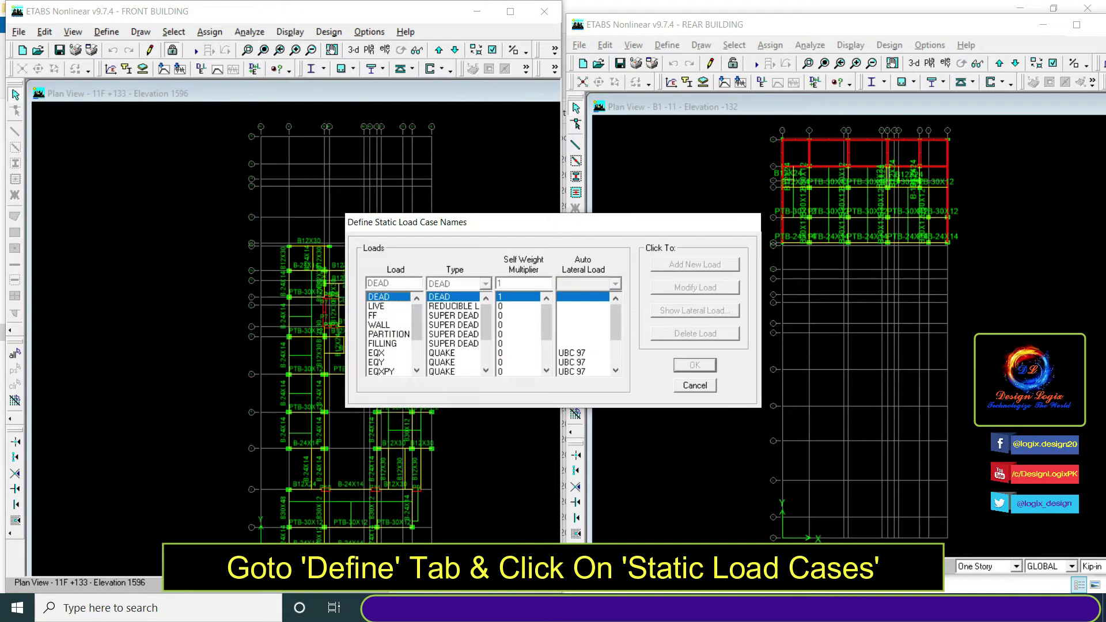
drag(490, 227, 193, 199)
drag(119, 293, 120, 318)
- Show the REAR BUILDING model's static load cases beside those of the front building
click(667, 45)
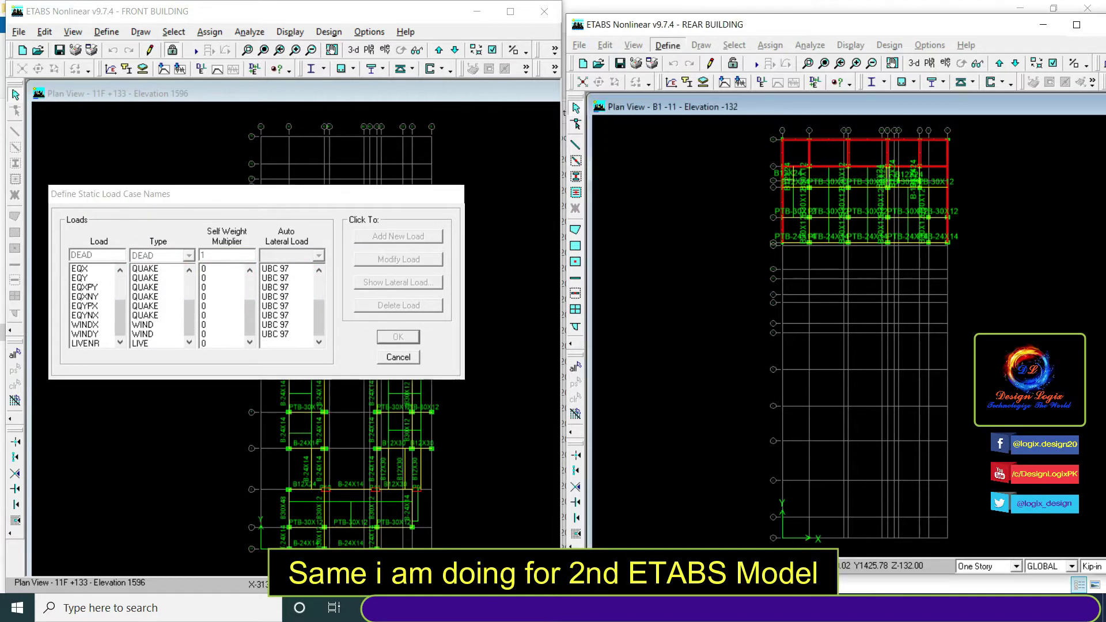
click(705, 230)
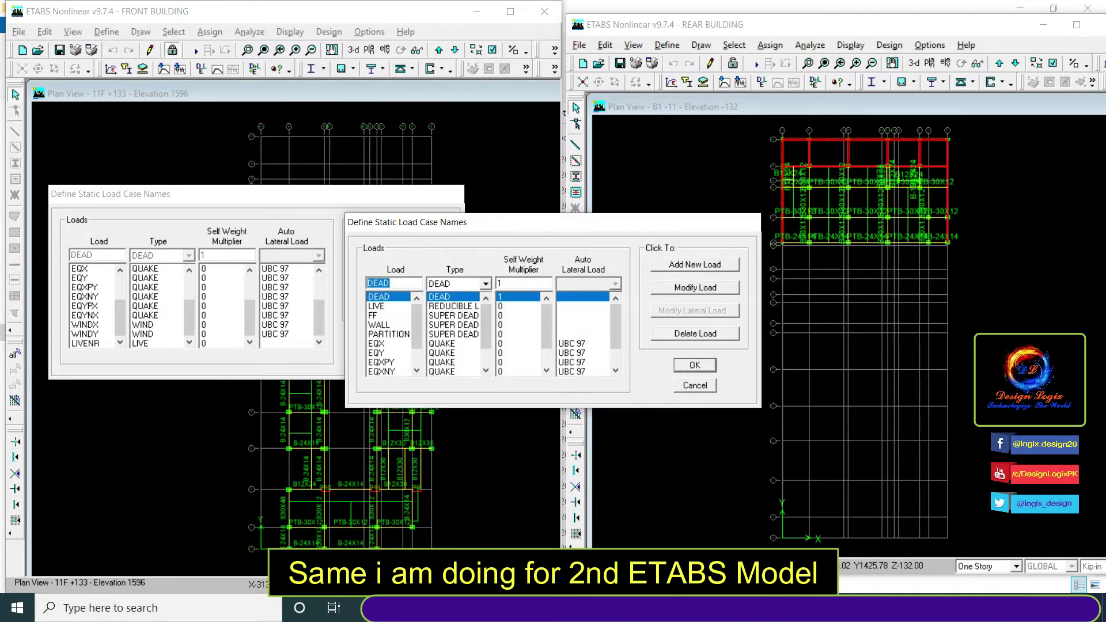
drag(417, 327, 417, 342)
drag(453, 225, 720, 181)
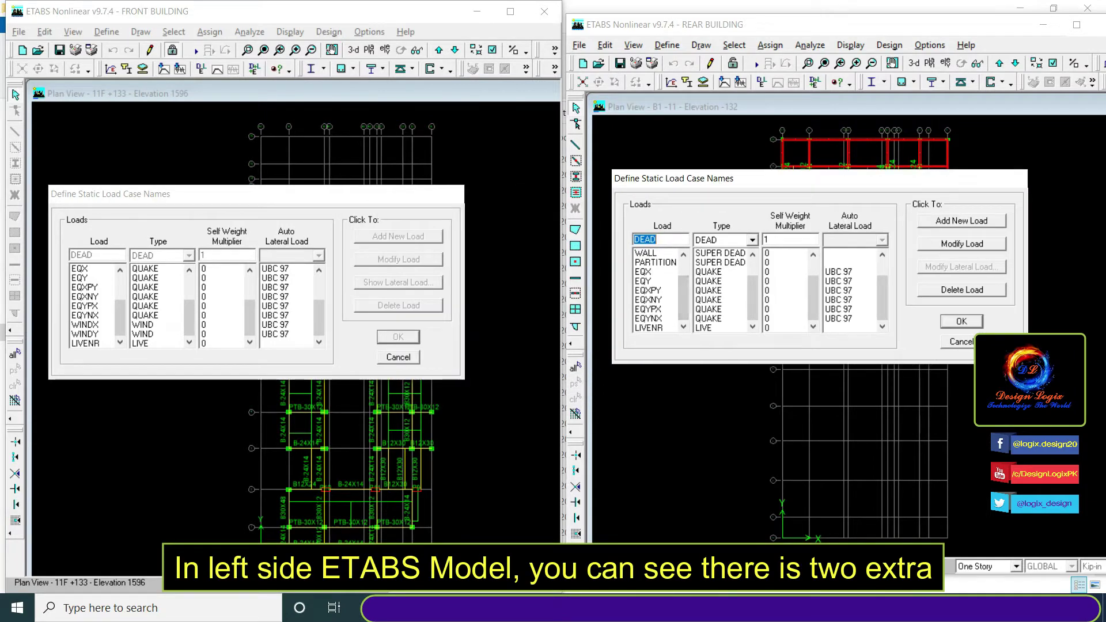
- Compare the EQYNX, LIVENR, WINDX and WINDY entries across the two load case lists, and close both without changes
click(92, 315)
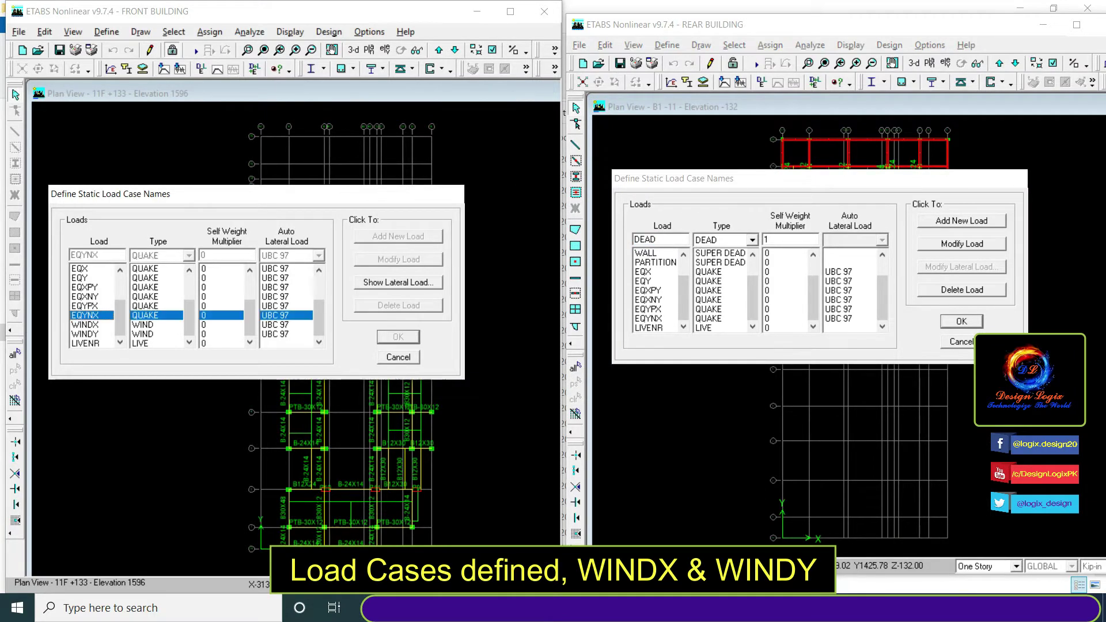
click(649, 318)
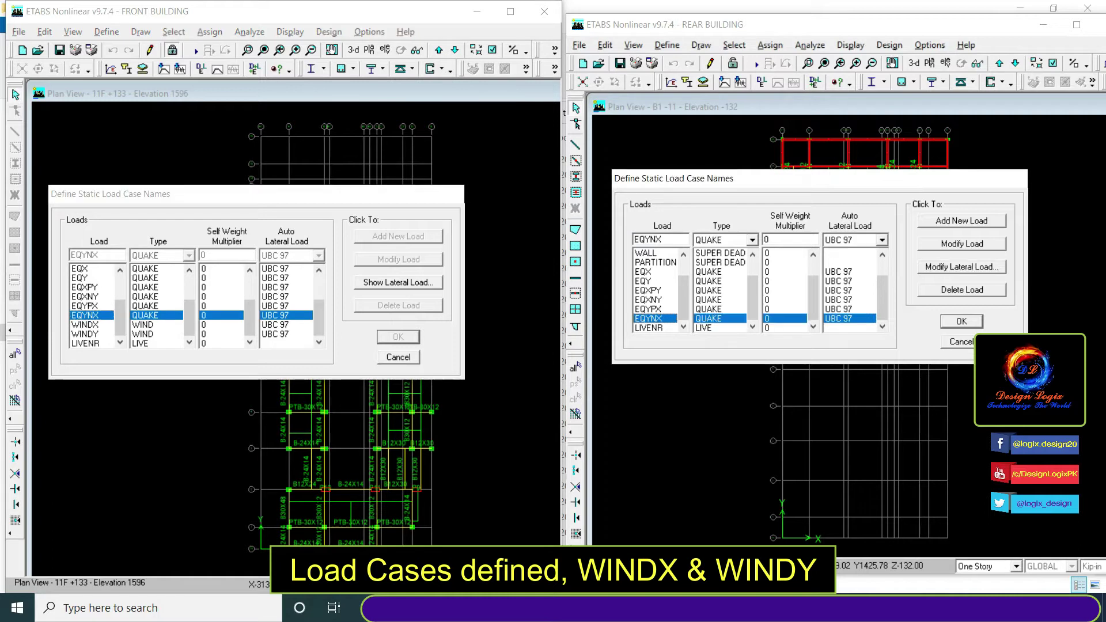
click(649, 327)
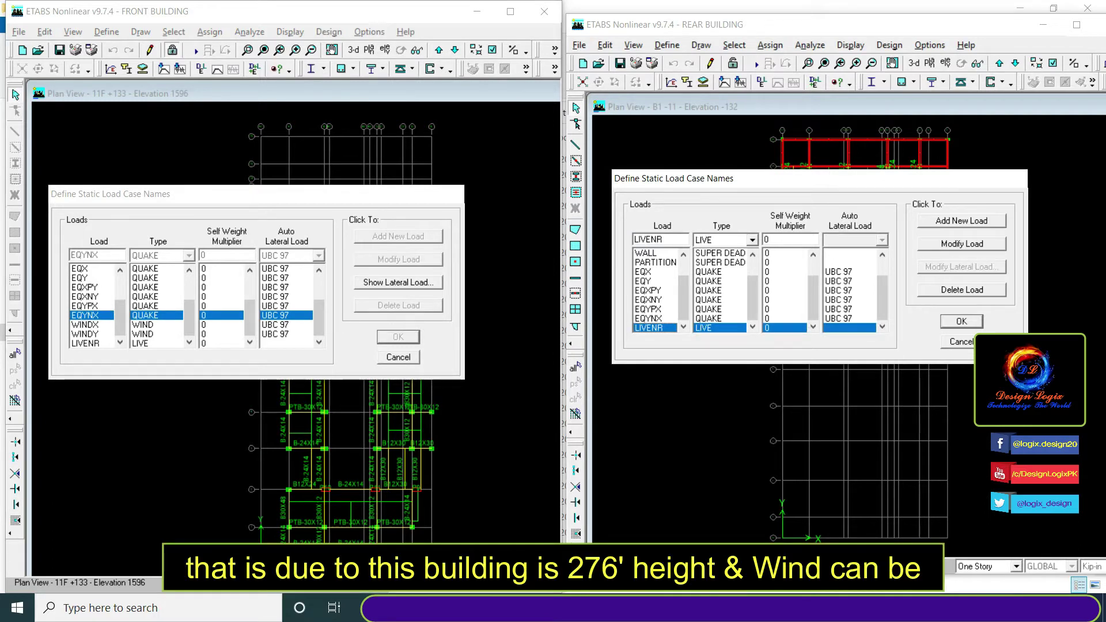
click(91, 344)
click(91, 334)
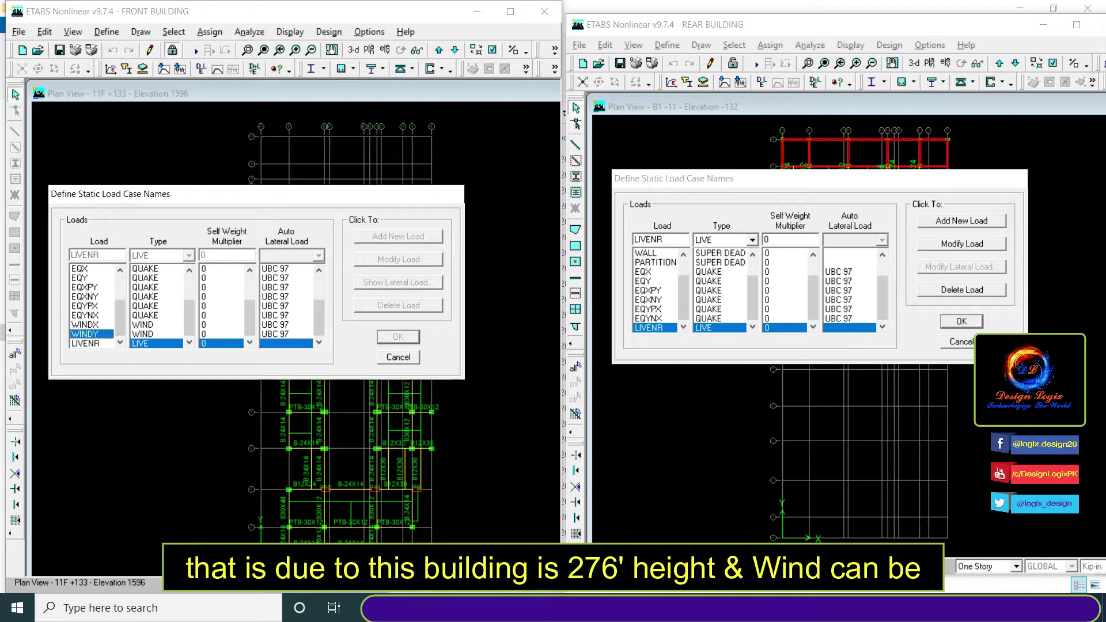
click(91, 325)
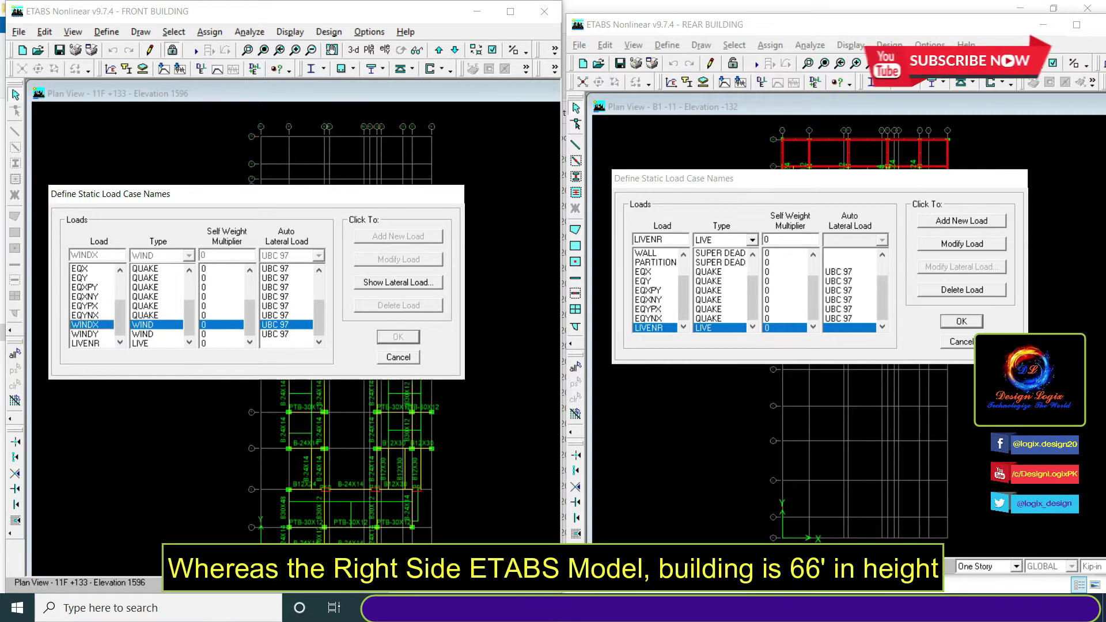
click(91, 334)
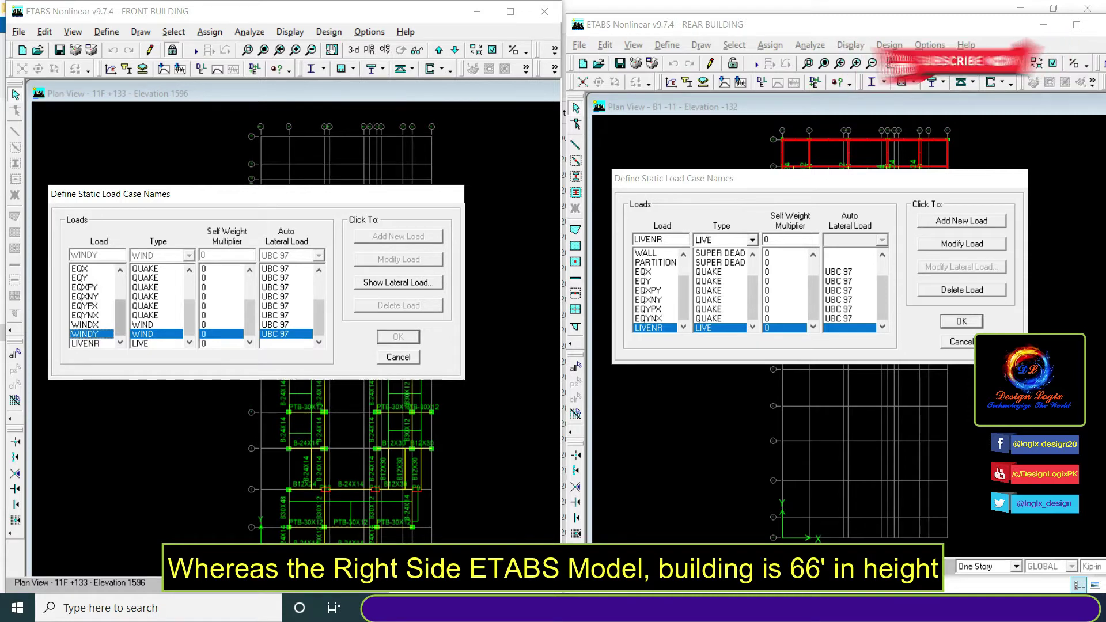
click(398, 357)
key(Escape)
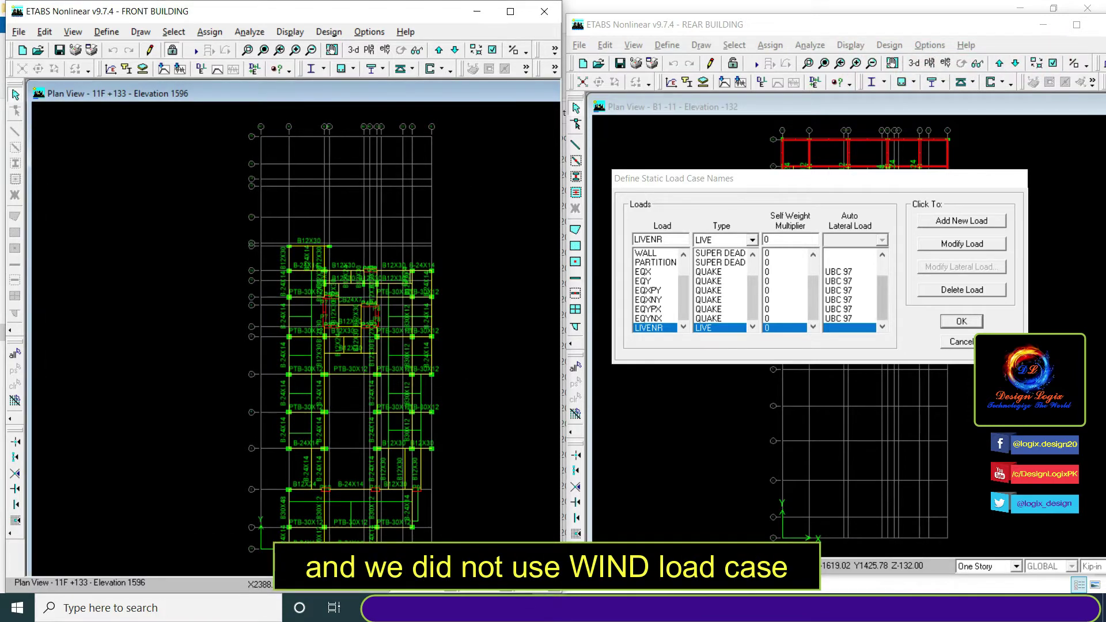
click(961, 342)
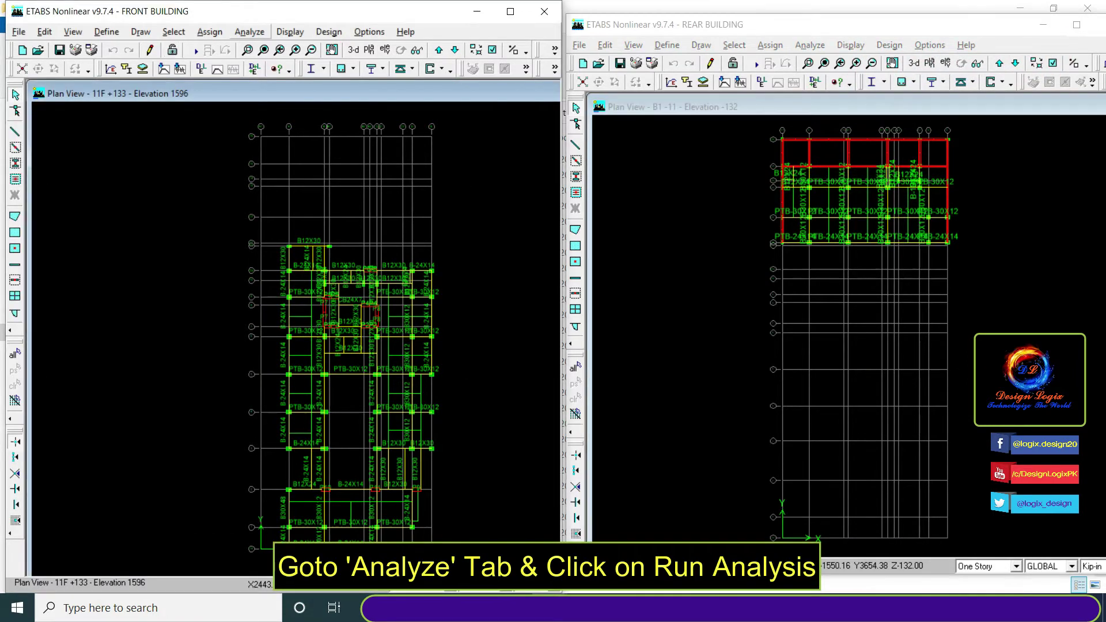
- Run the analysis of the FRONT BUILDING model
click(250, 33)
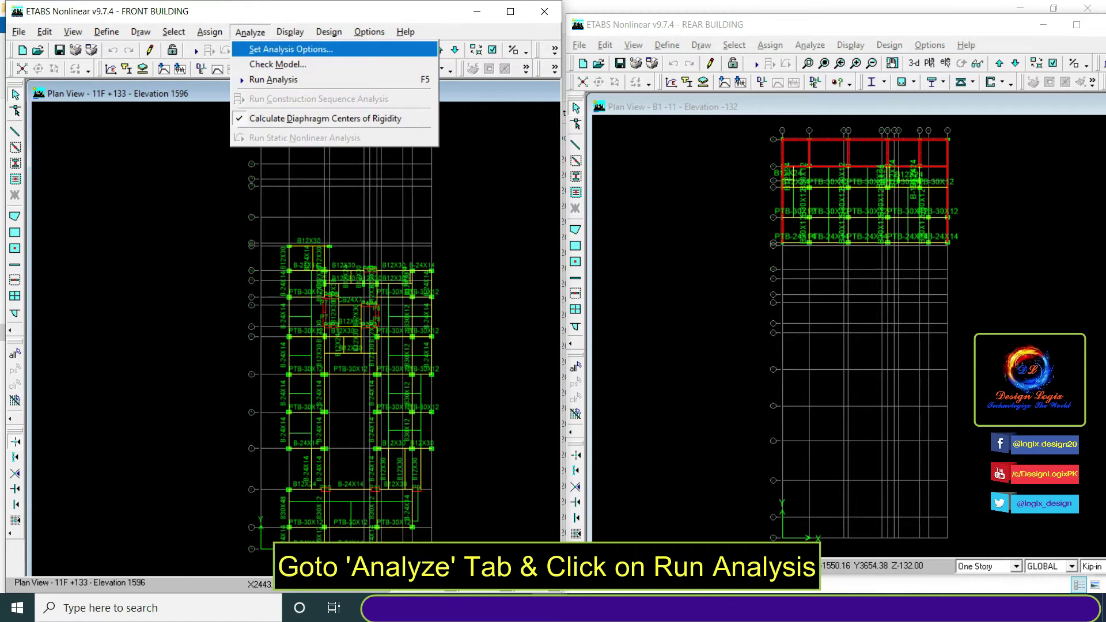
key(Down)
key(Down)
key(Return)
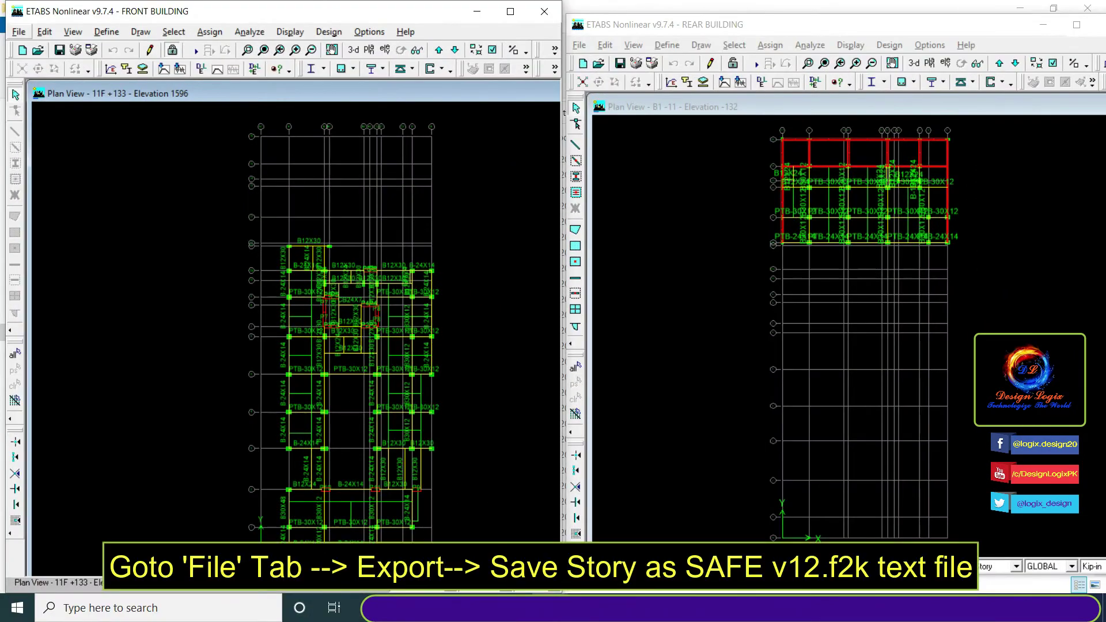
- Start exporting a story of the FRONT BUILDING model as a SAFE V12 .f2k text file
key(alt+f)
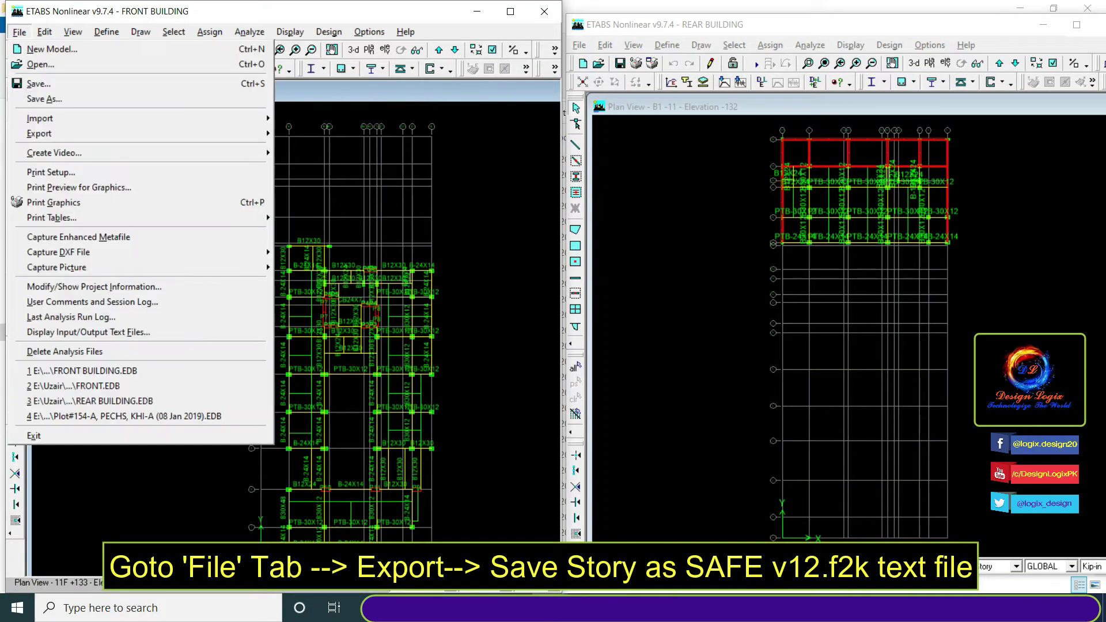
key(Down)
key(Down)
key(Down)
key(Down)
key(Down)
key(Down)
key(Right)
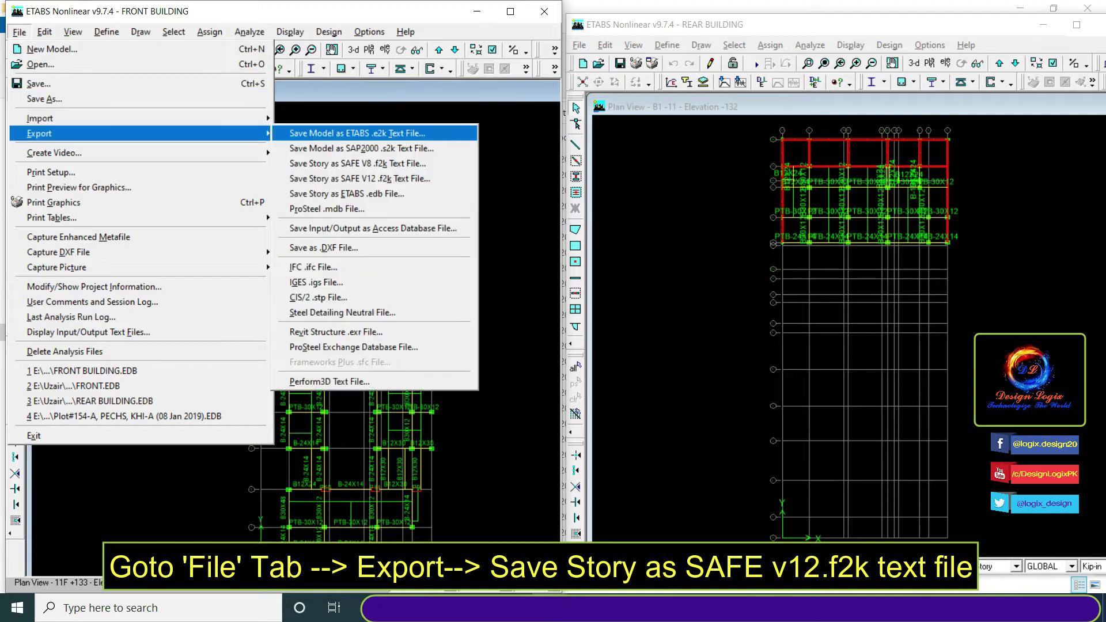
key(Down)
key(Down)
key(Down)
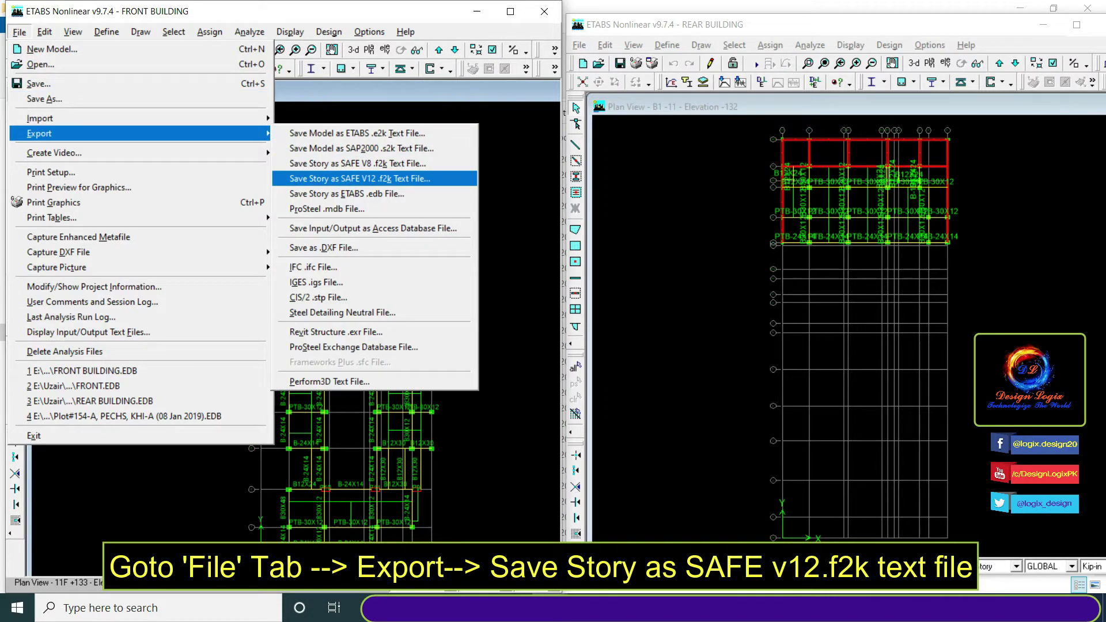
key(Return)
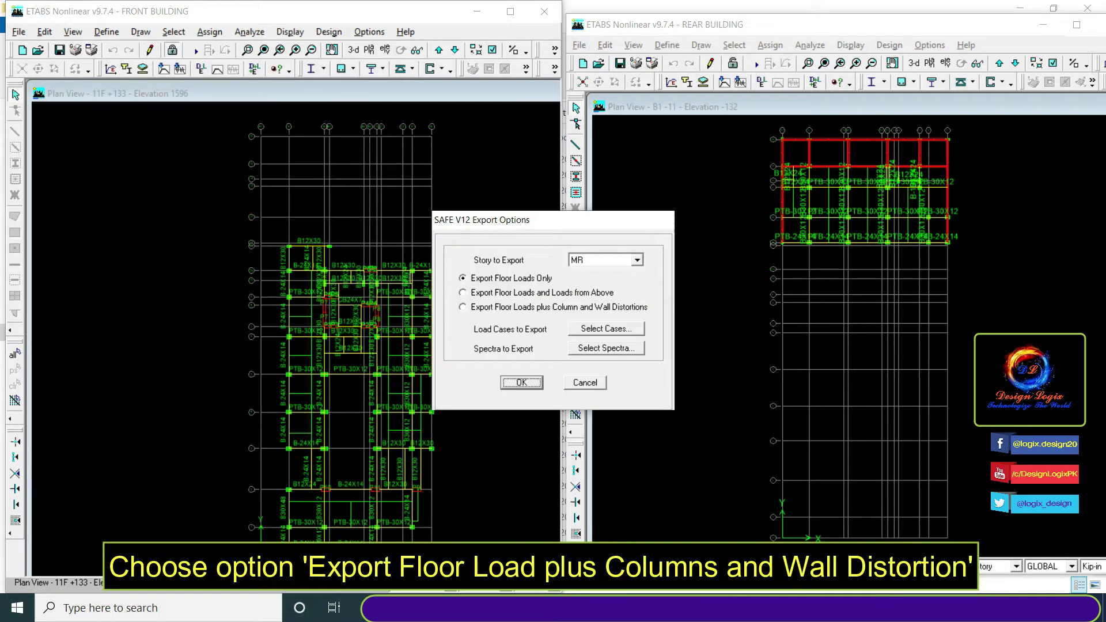
- Set the SAFE export to floor loads plus column and wall distortions, and choose the Base story
click(463, 307)
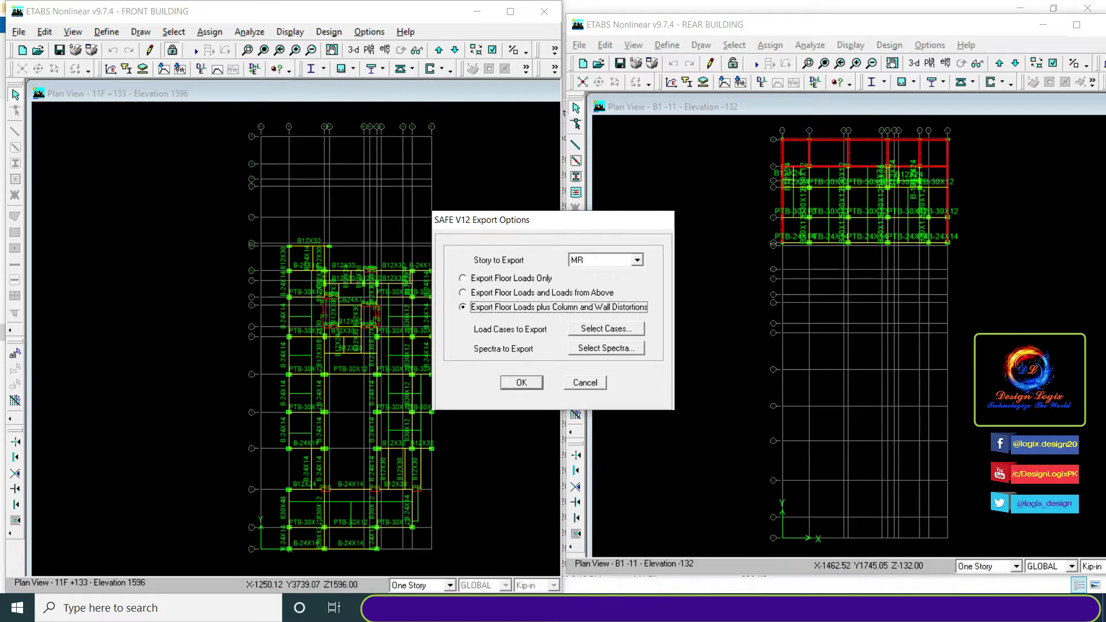
click(637, 260)
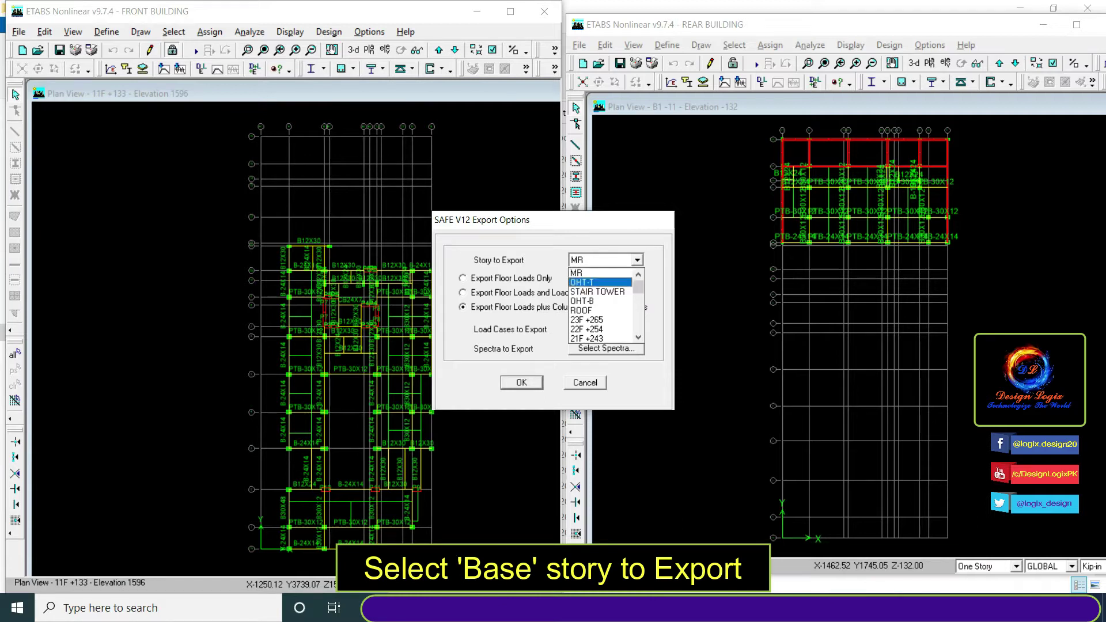
scroll(602, 305, down, 3)
scroll(602, 306, down, 5)
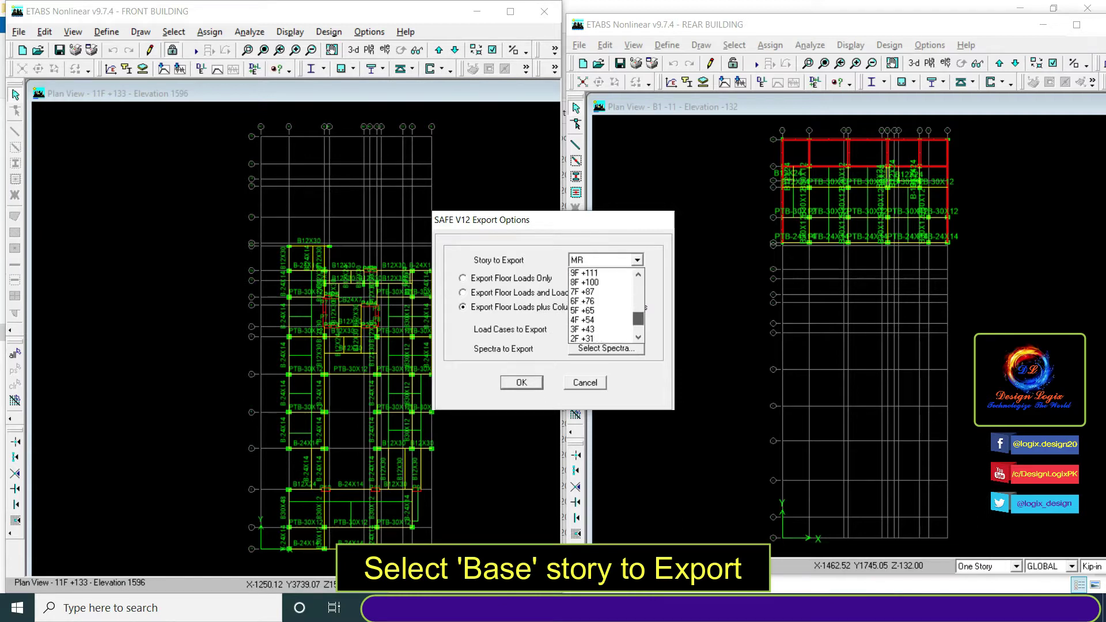
click(582, 339)
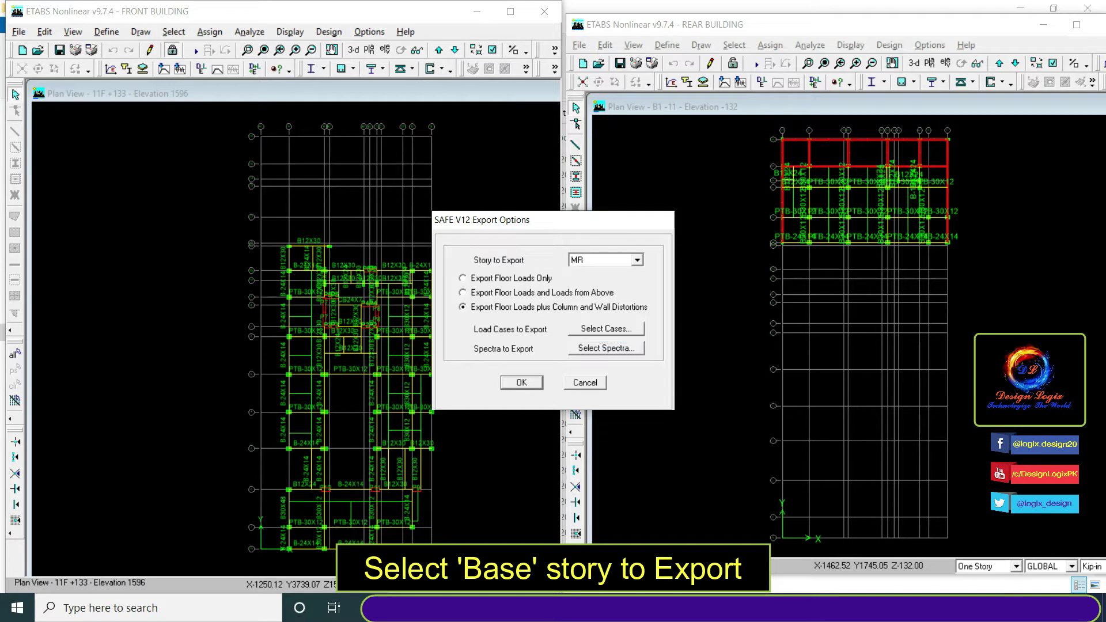
- Include all load cases, from DEAD through WINDY, in the FRONT BUILDING export
click(606, 329)
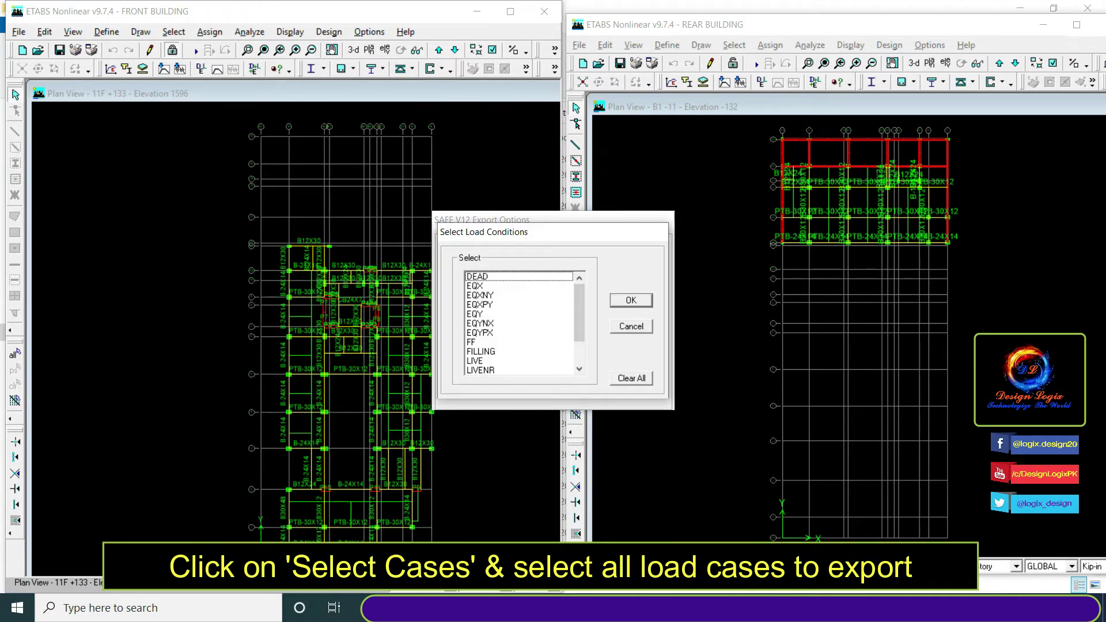
drag(507, 276, 507, 381)
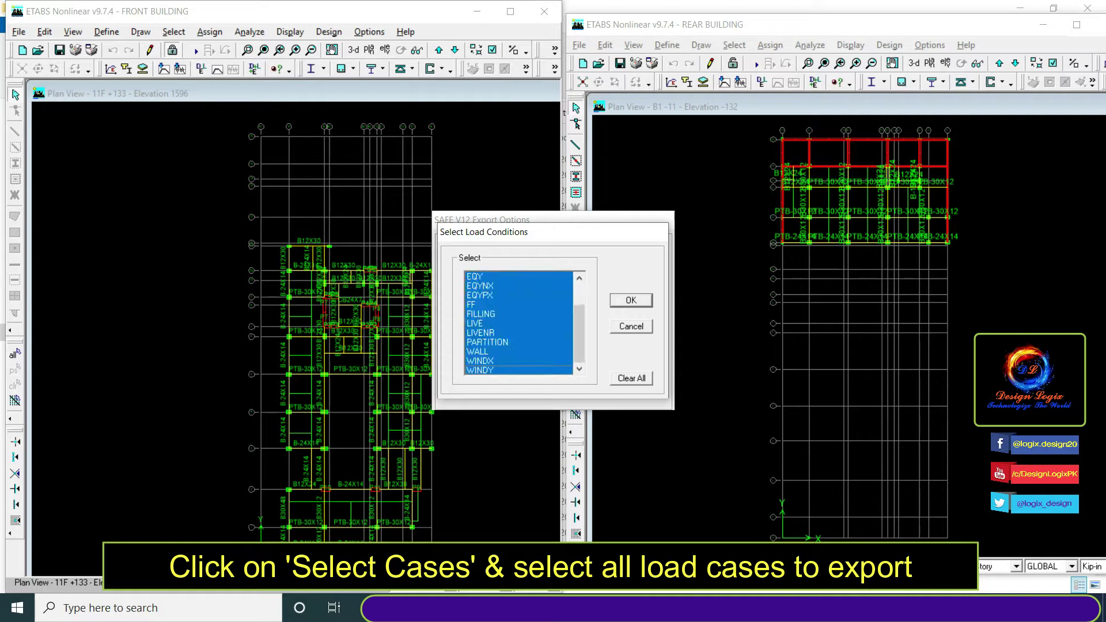
click(630, 300)
- Include the SPECX and SPECY response spectra in the FRONT BUILDING export and accept the export options
click(606, 349)
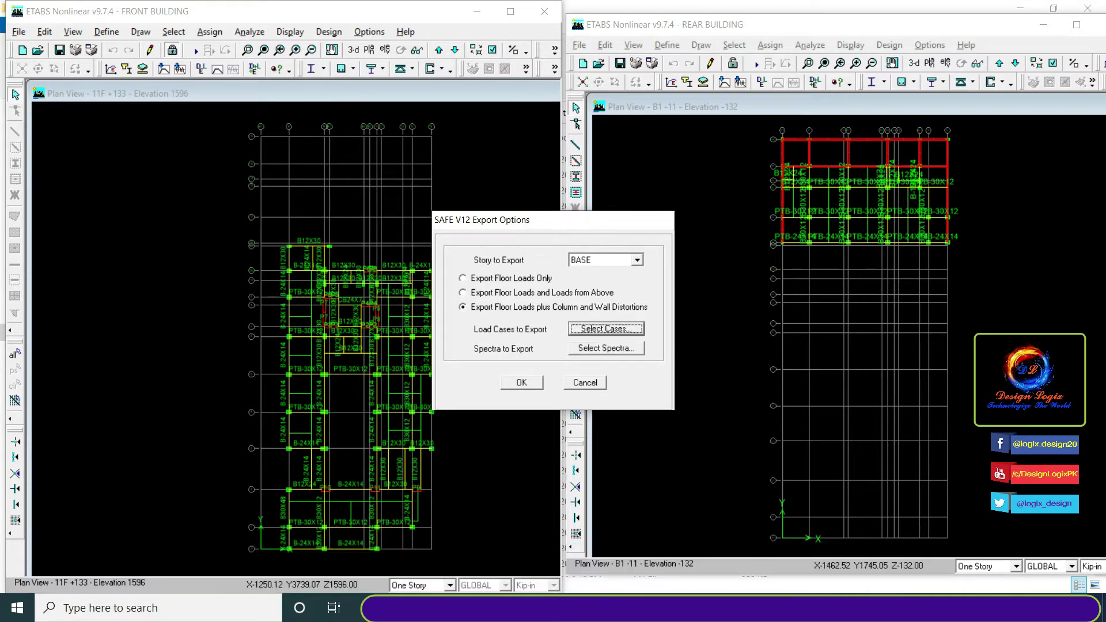
click(606, 349)
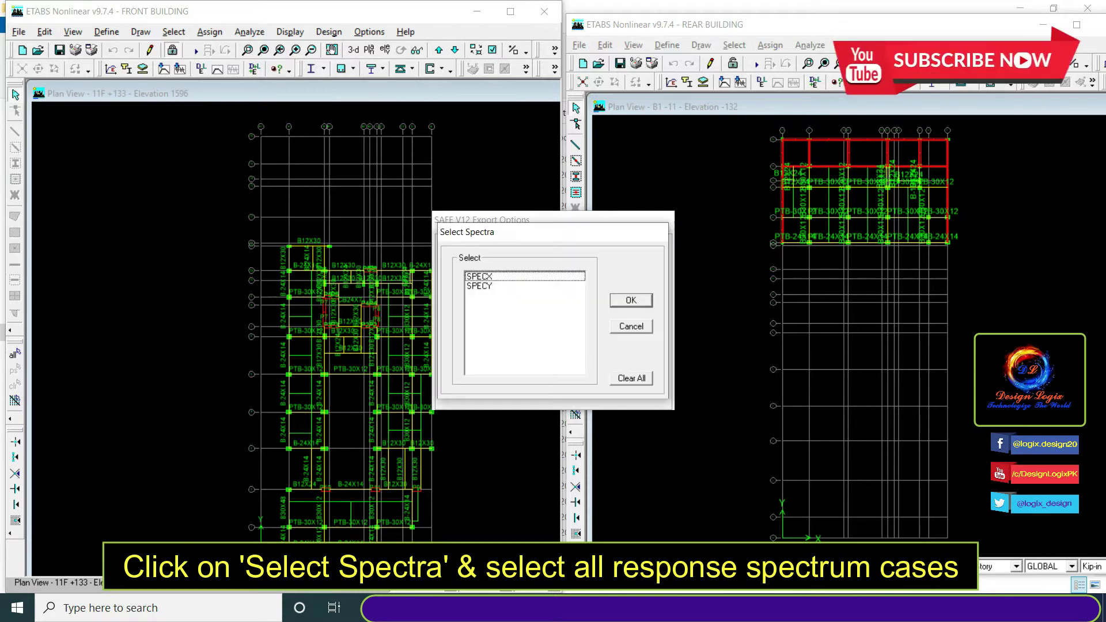
click(480, 277)
click(479, 285)
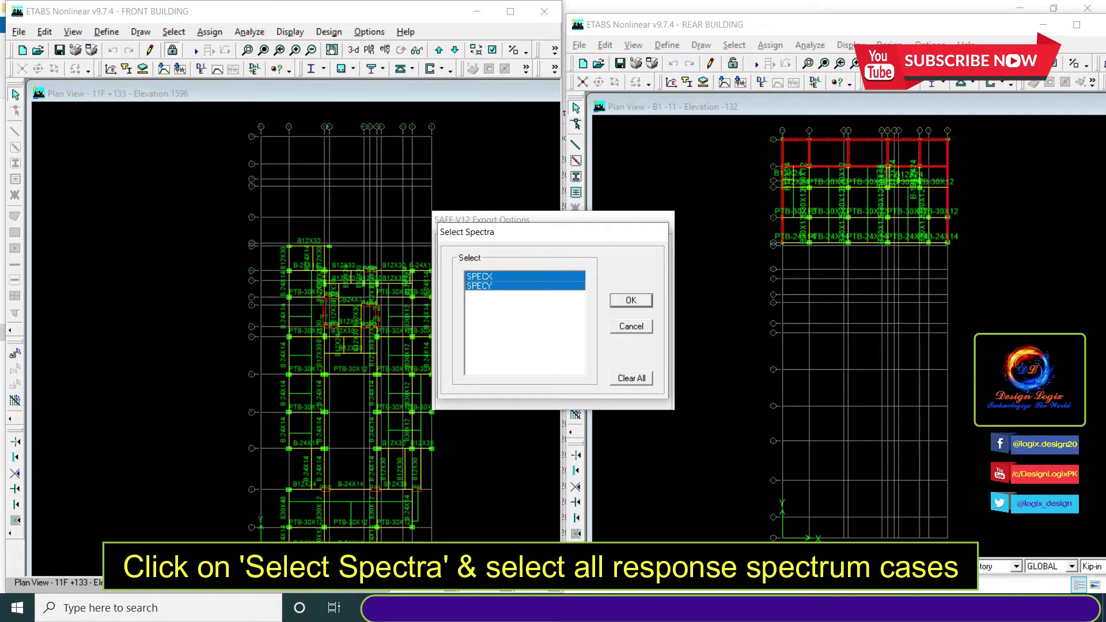
key(Return)
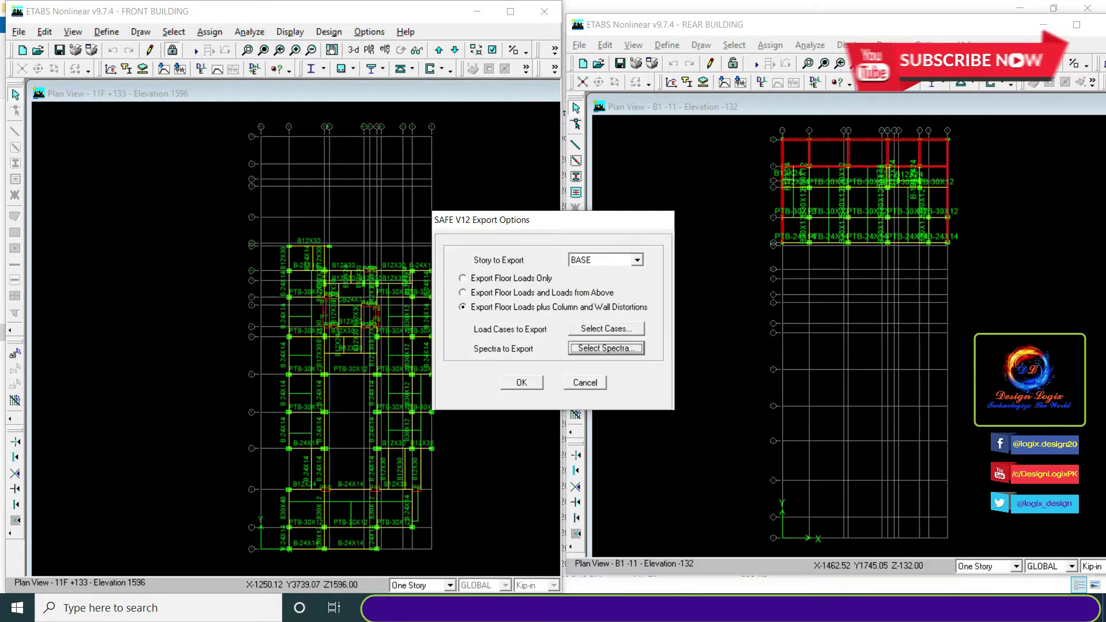
key(Tab)
key(Return)
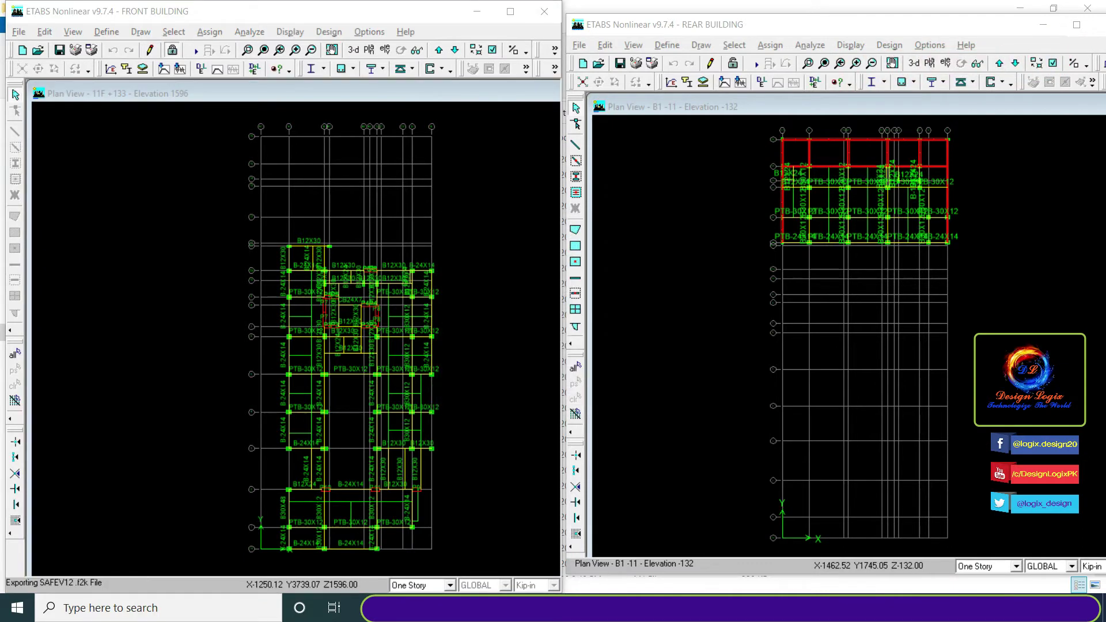
- Create a SAFE v12 folder beside the ETABS 9.7 folder and save the exported text file there as FRONT BUILDING
click(357, 174)
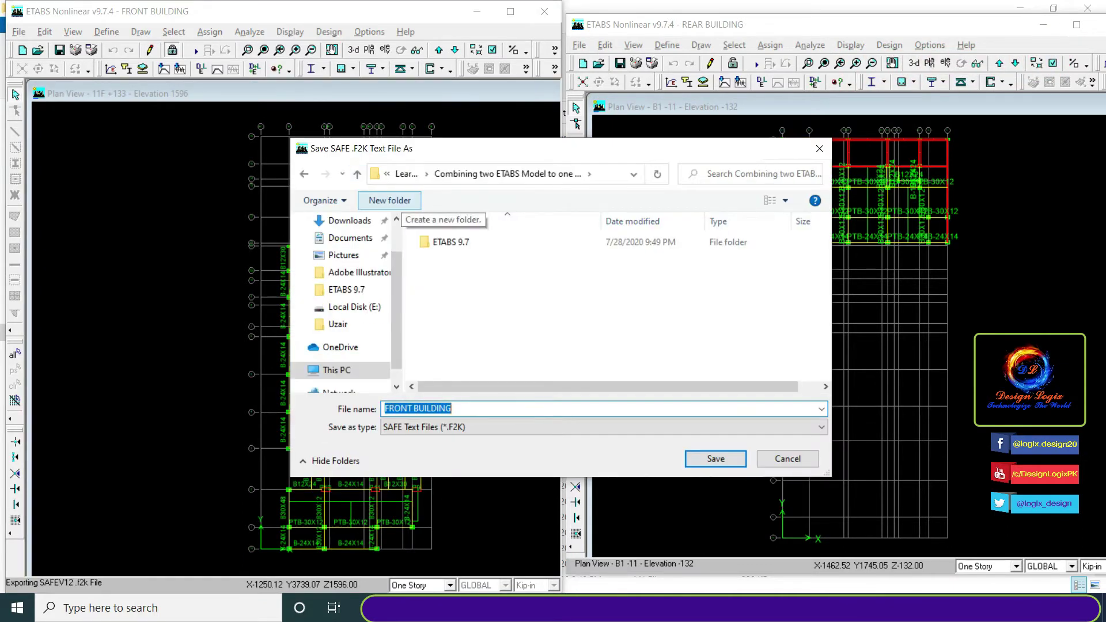
click(389, 200)
text(SAF)
key(Return)
key(Return)
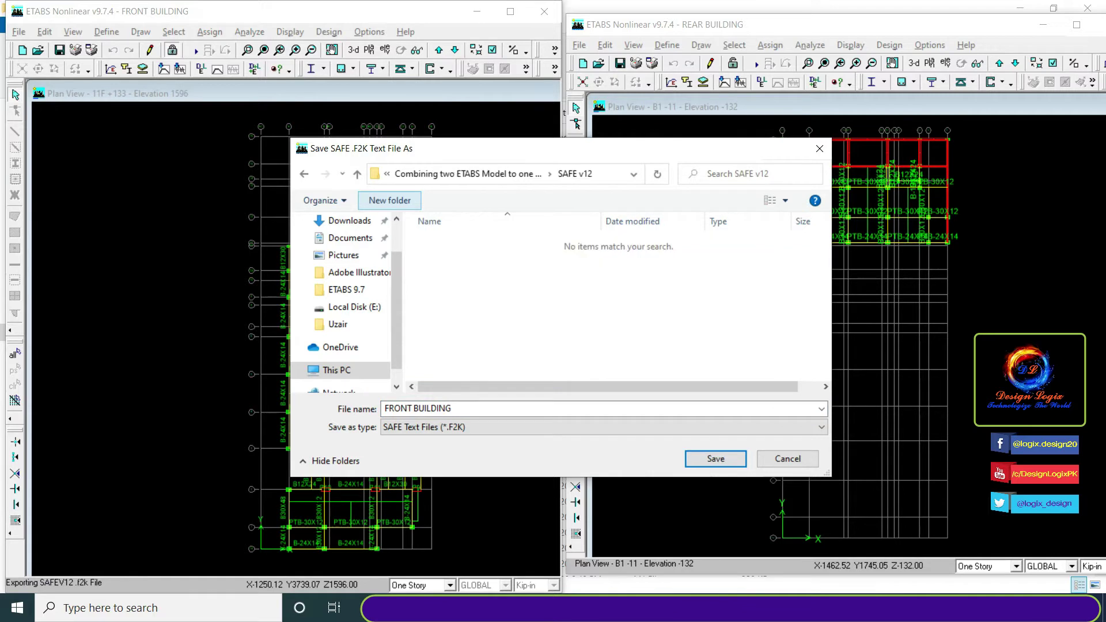
click(716, 459)
- Run the analysis of the REAR BUILDING model
click(771, 25)
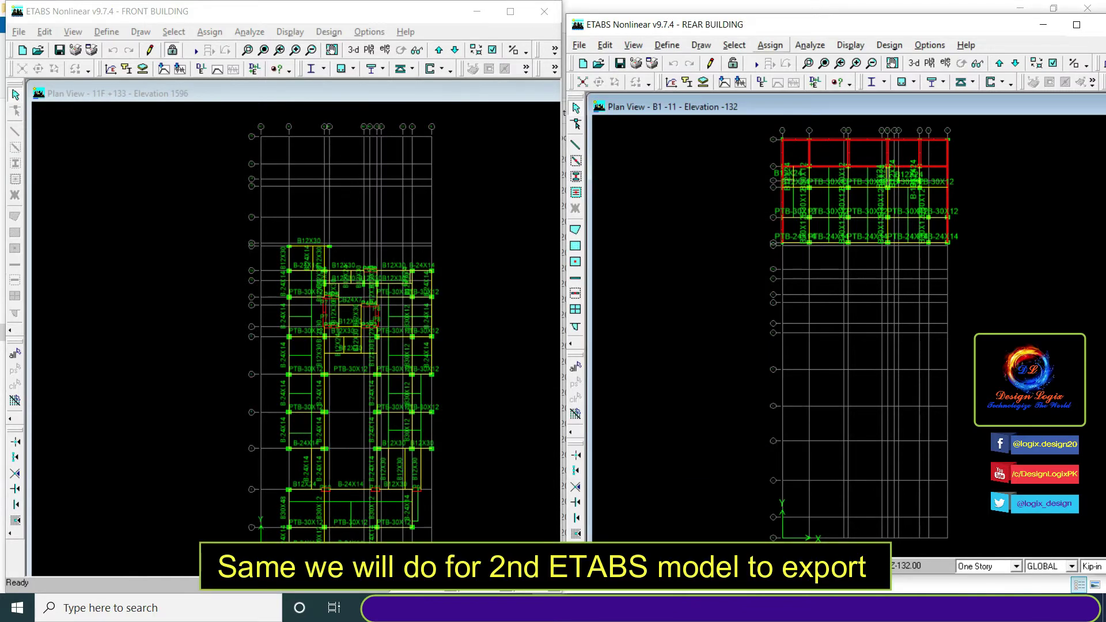
click(810, 45)
click(823, 77)
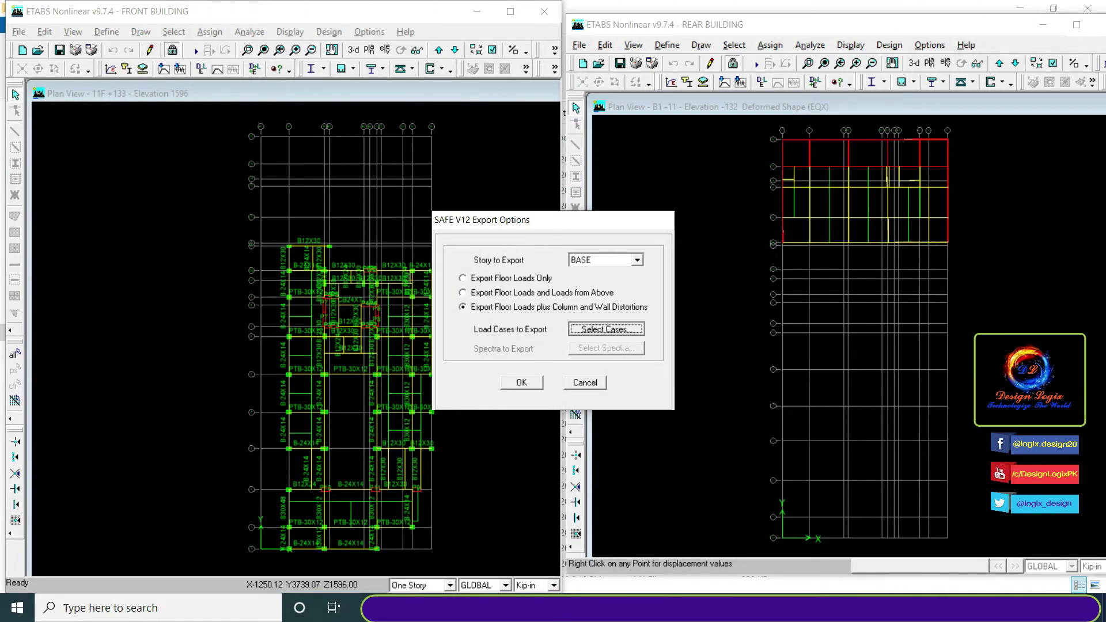
- Export the REAR BUILDING Base story with all load cases, saving REAR BUILDING.F2K in the SAFE v12 folder
click(600, 329)
drag(484, 277, 495, 378)
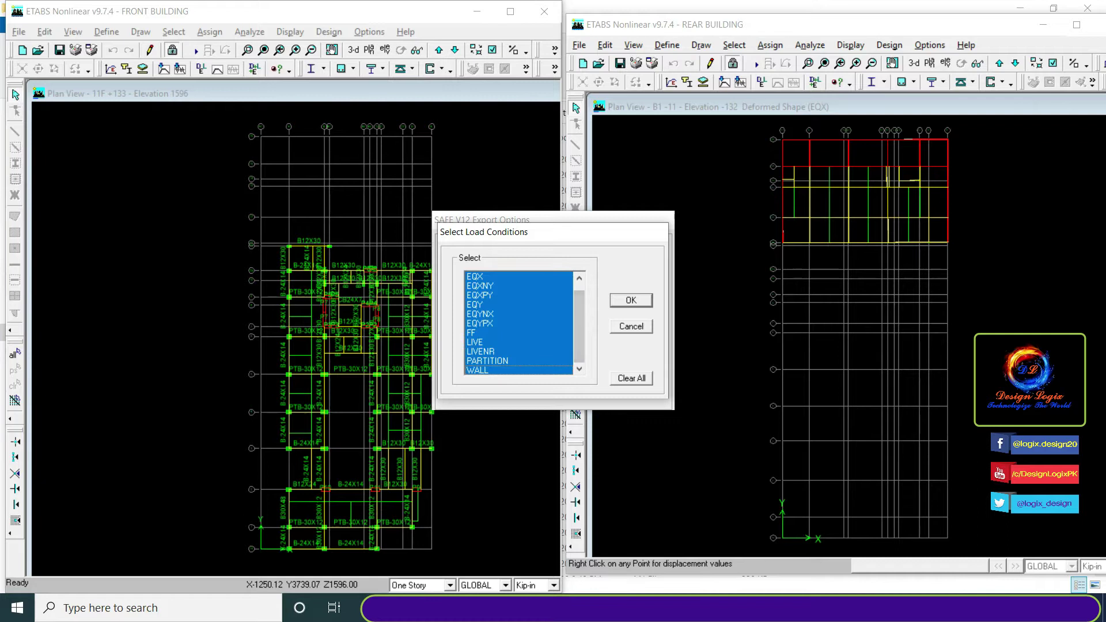
click(631, 300)
click(530, 383)
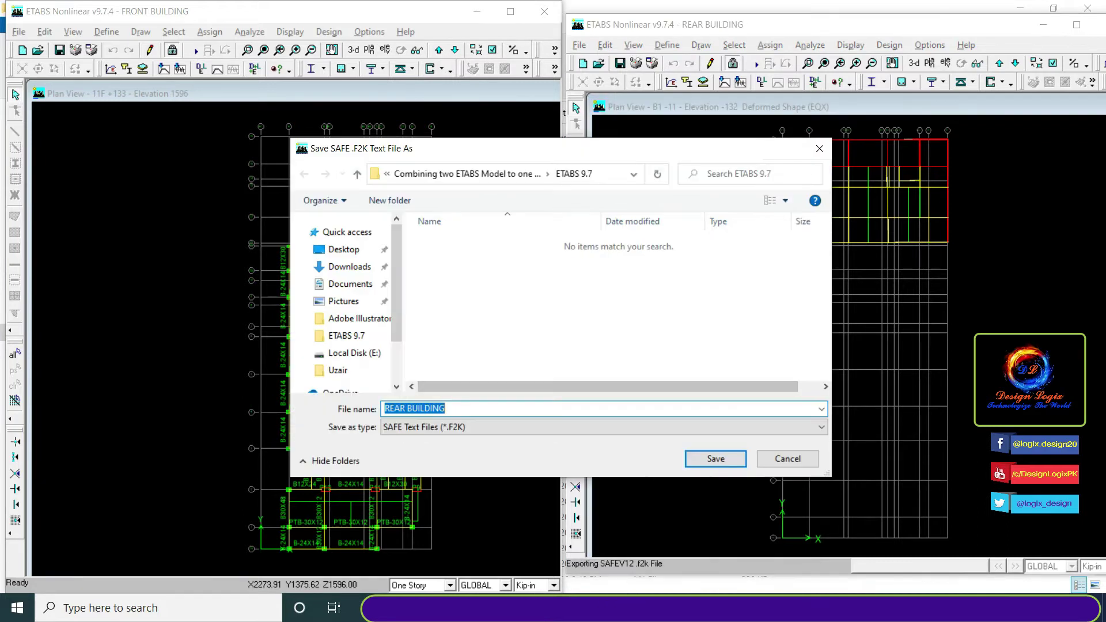
click(468, 174)
double_click(464, 257)
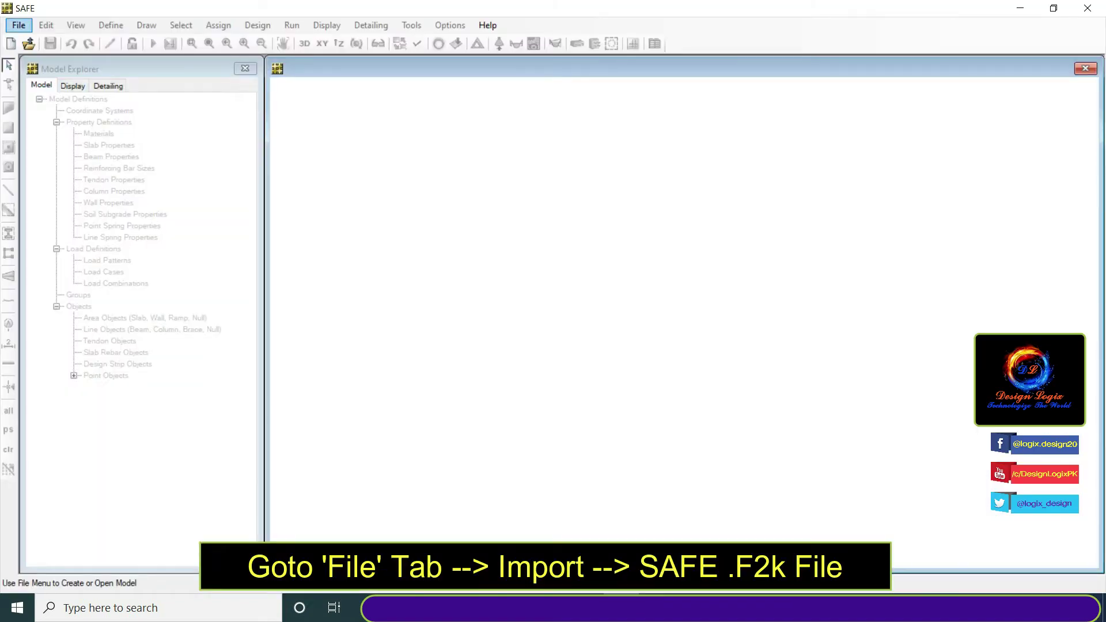
- Switch to SAFE and import the FRONT BUILDING.F2K file
key(alt+f)
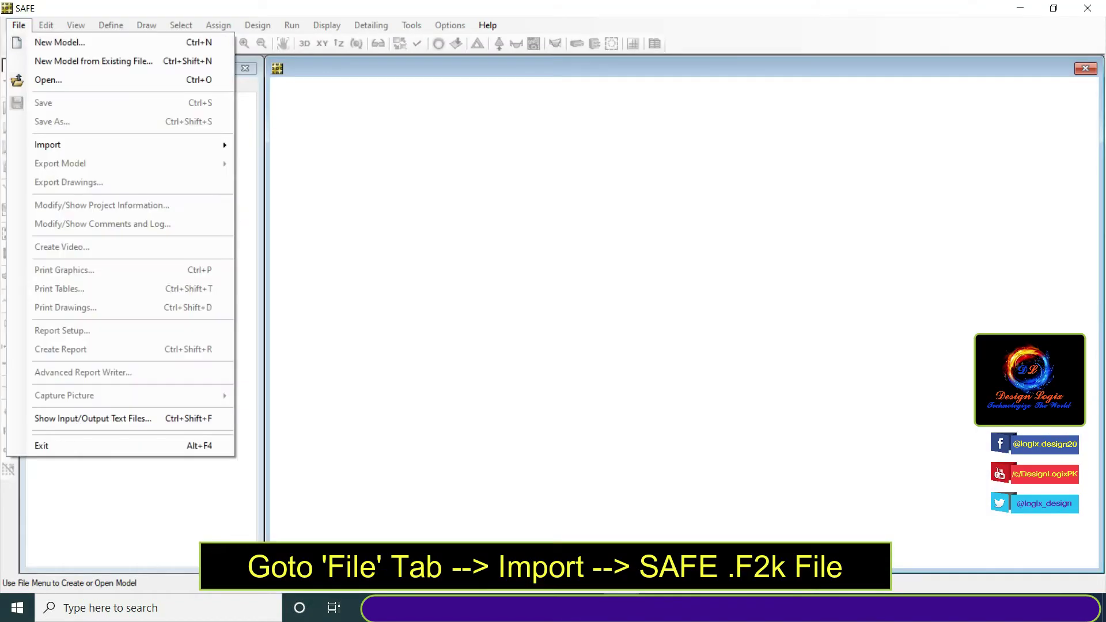
key(Down)
key(Down)
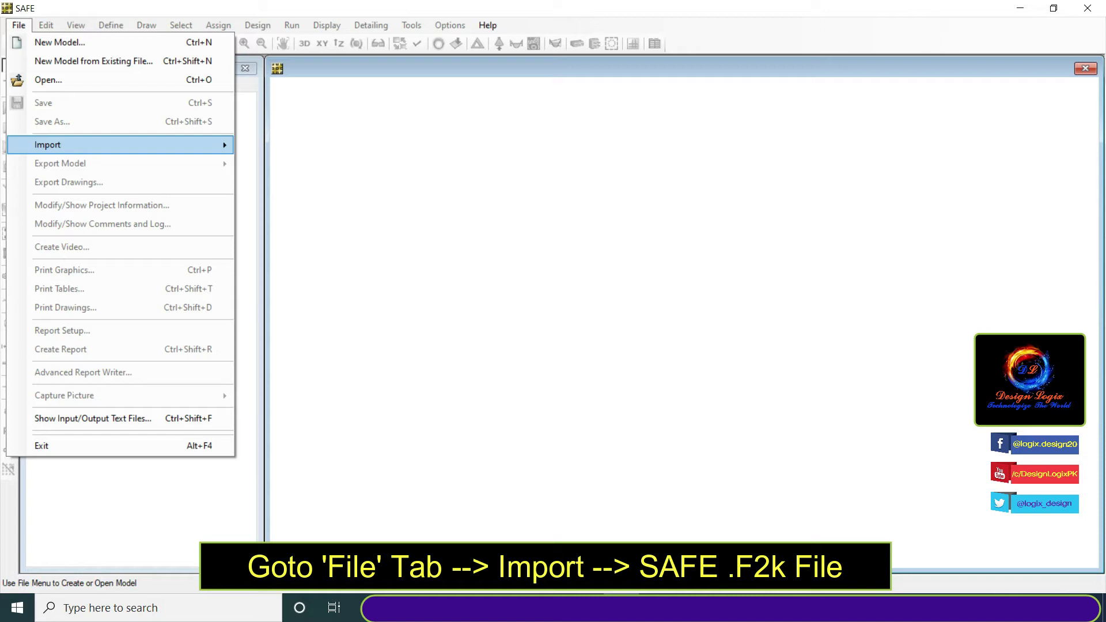
key(Right)
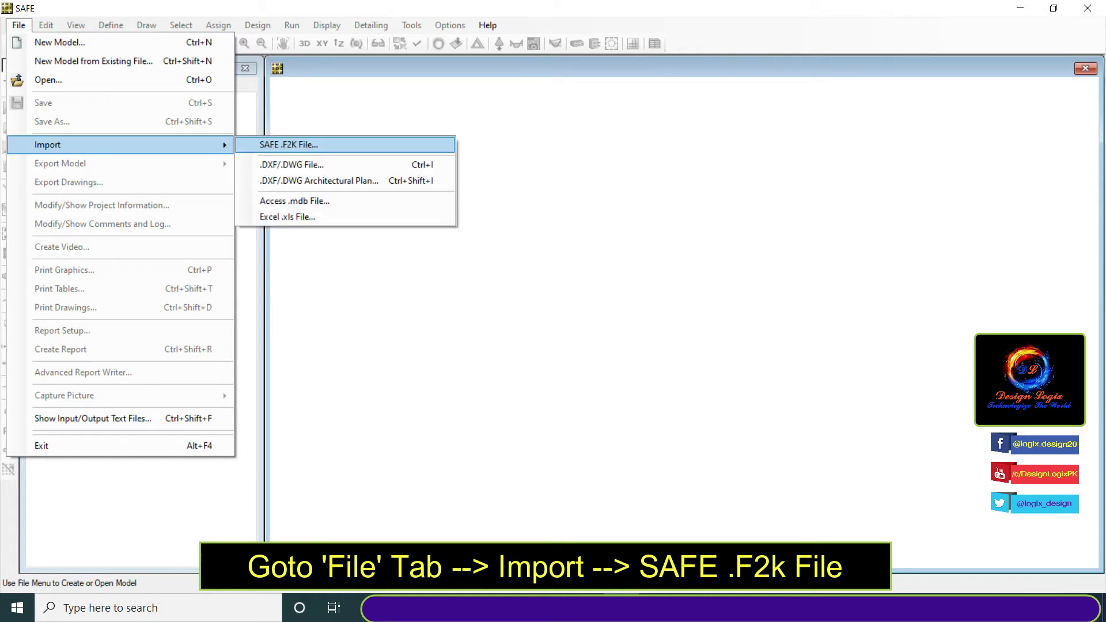
key(Return)
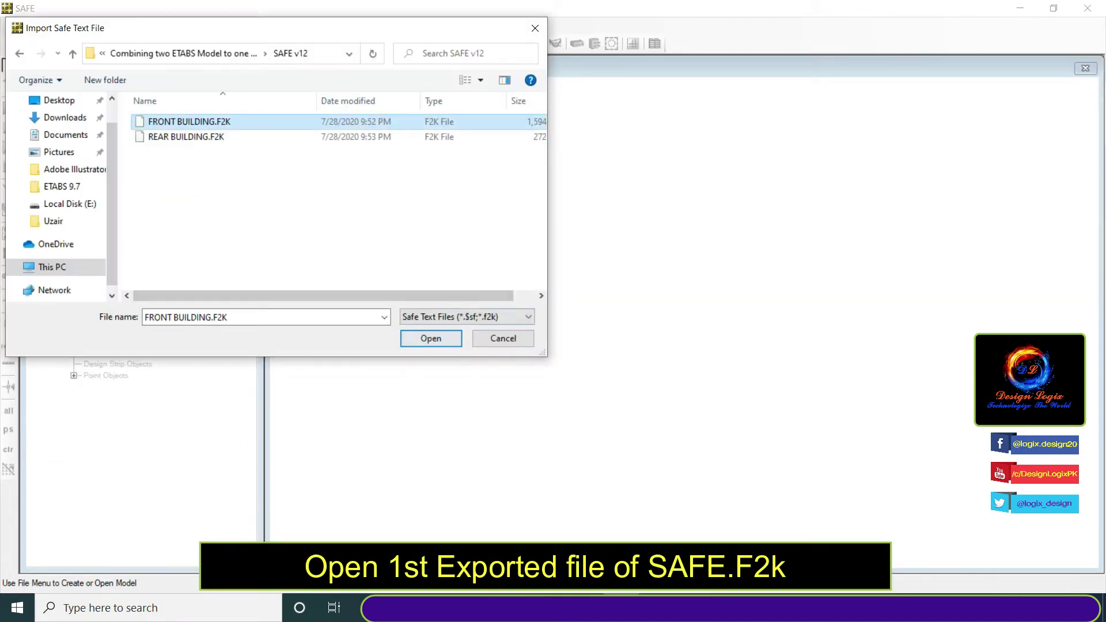
key(Return)
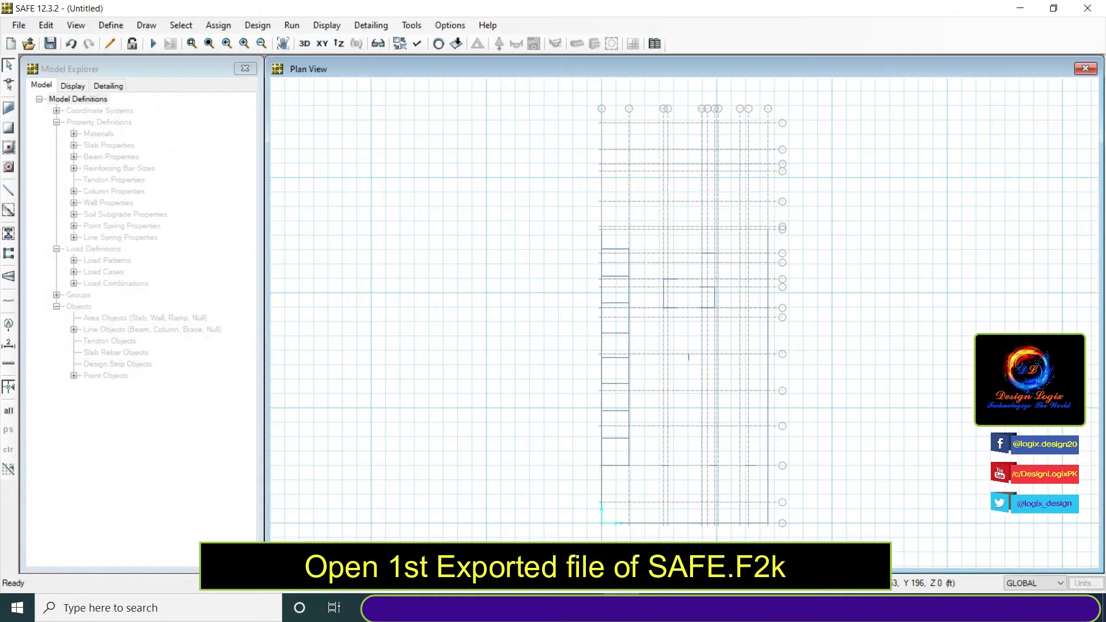
- Review the load patterns of the imported front building, including the MODE and spectrum ones, and display the DEAD point loads
key(shift+F4)
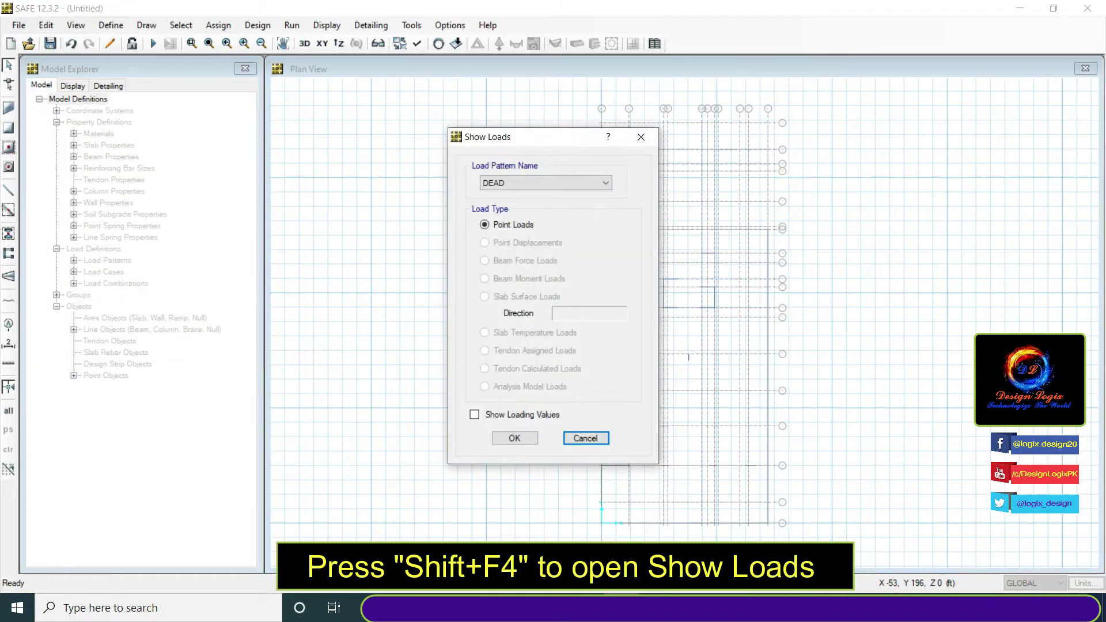
click(546, 183)
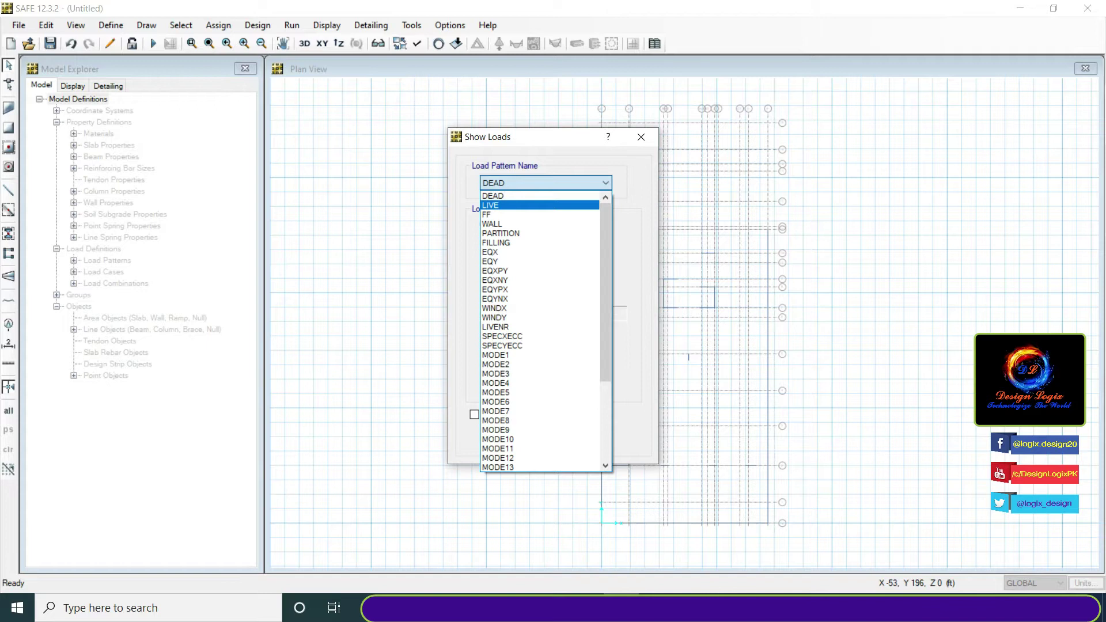
scroll(540, 242, down, 4)
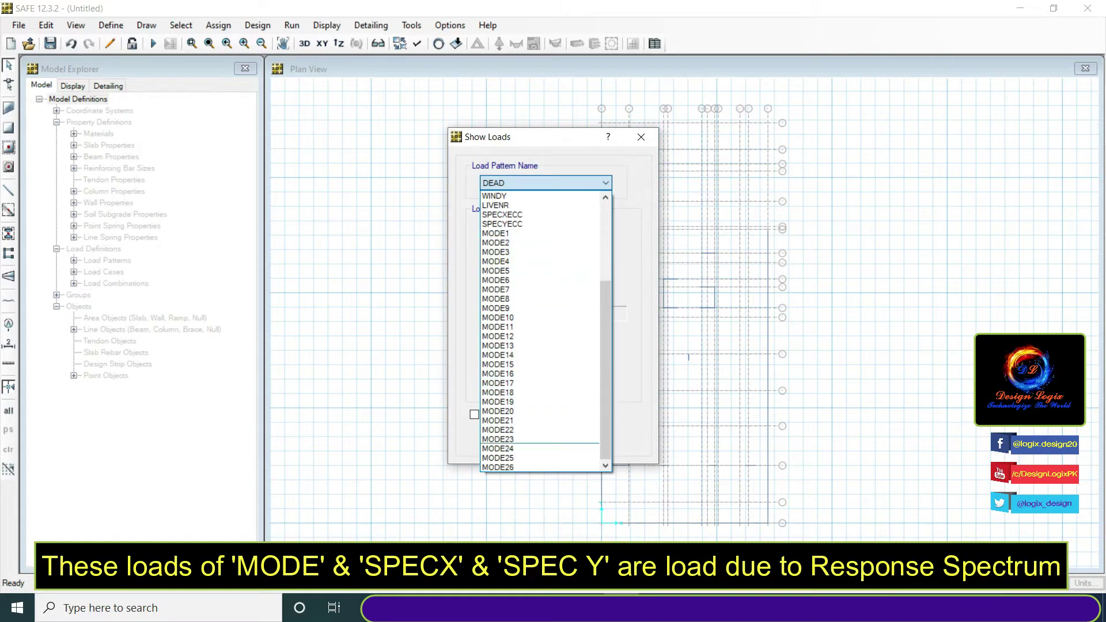
scroll(540, 298, up, 3)
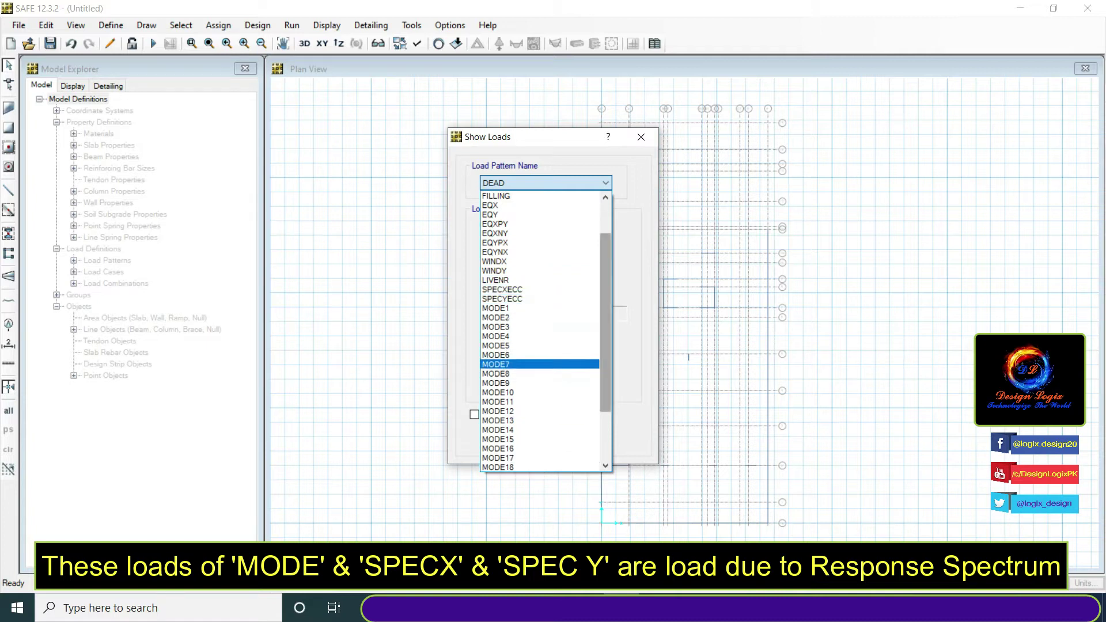
scroll(540, 280, up, 2)
click(489, 196)
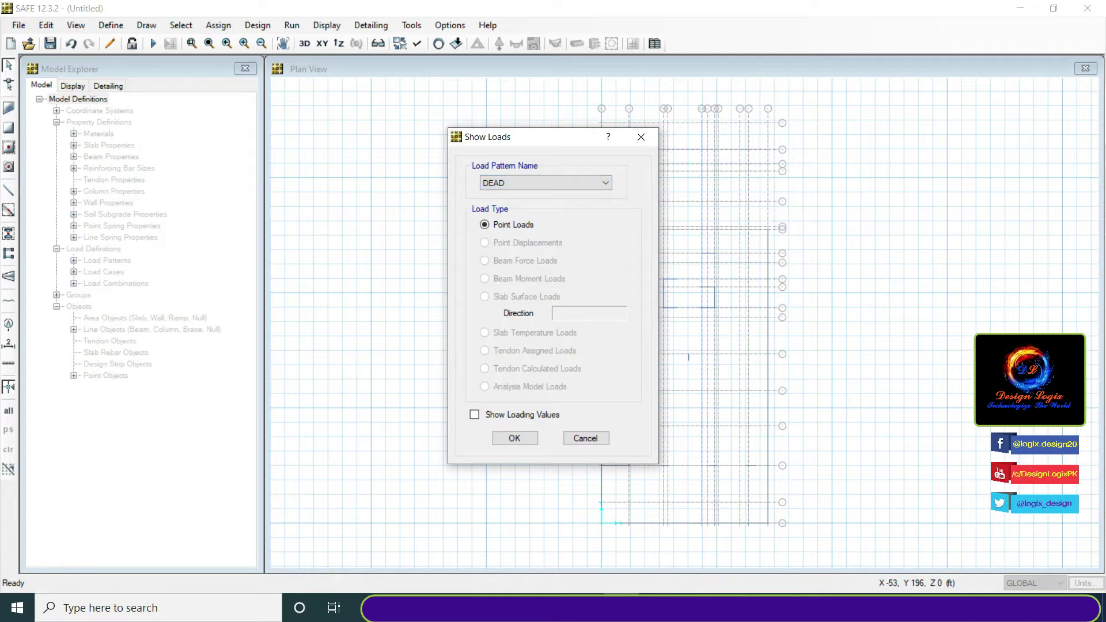
click(514, 438)
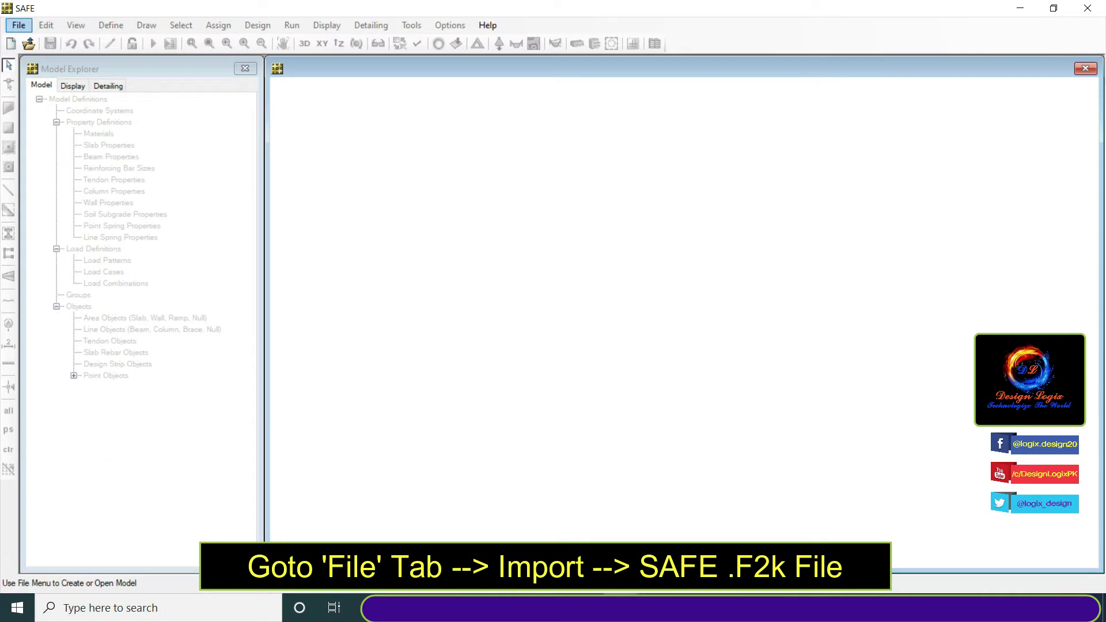
- Import the REAR BUILDING.F2K file into an empty SAFE session
key(alt+f)
key(i)
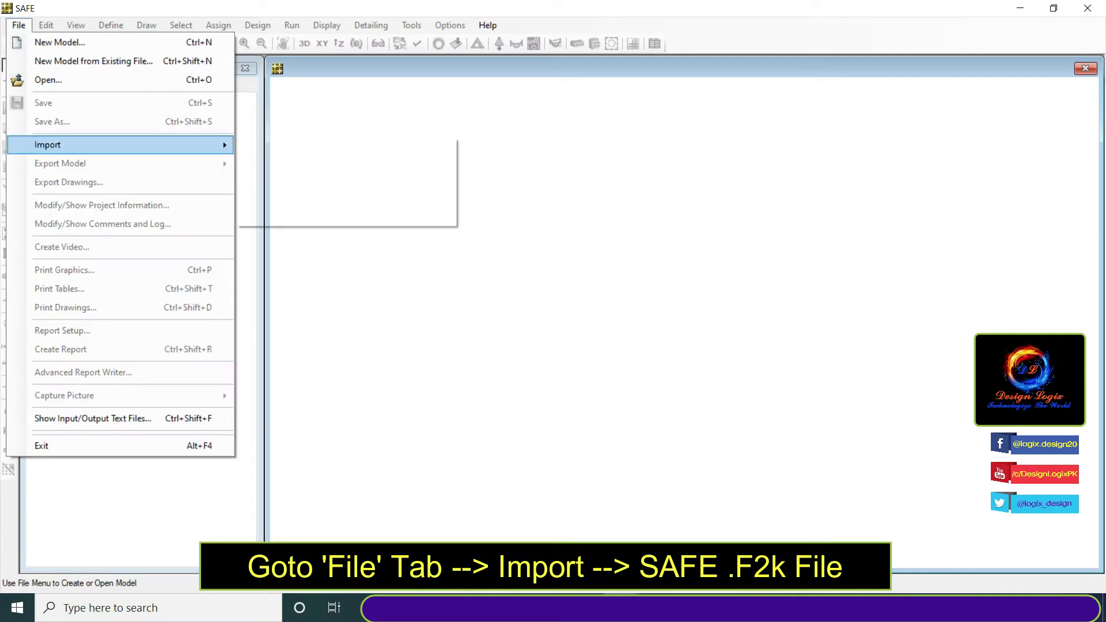
key(Return)
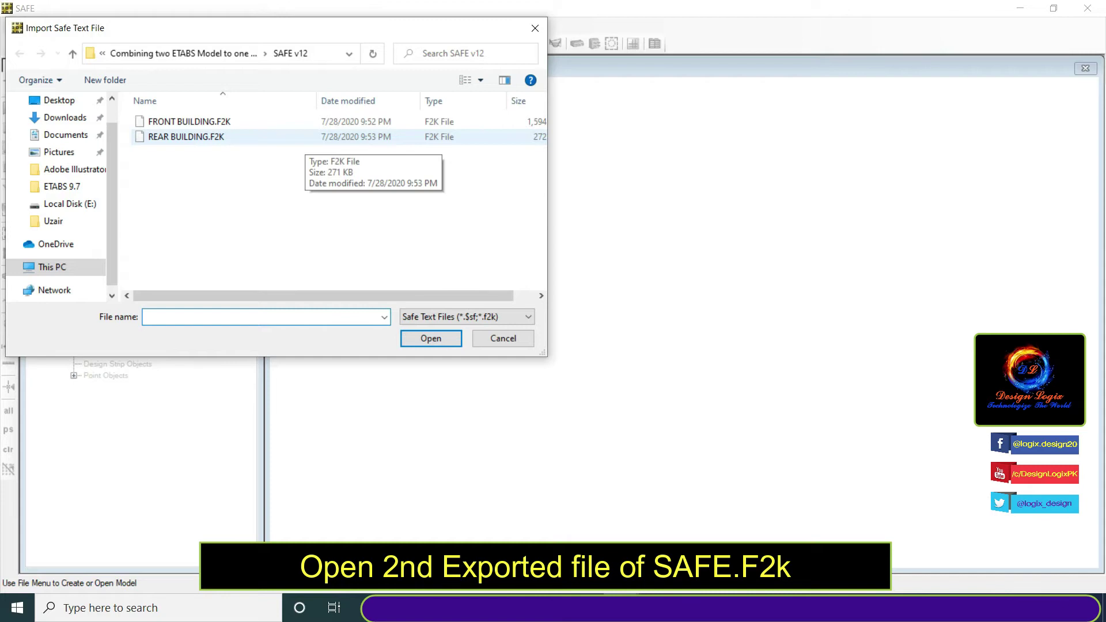
click(306, 138)
click(431, 338)
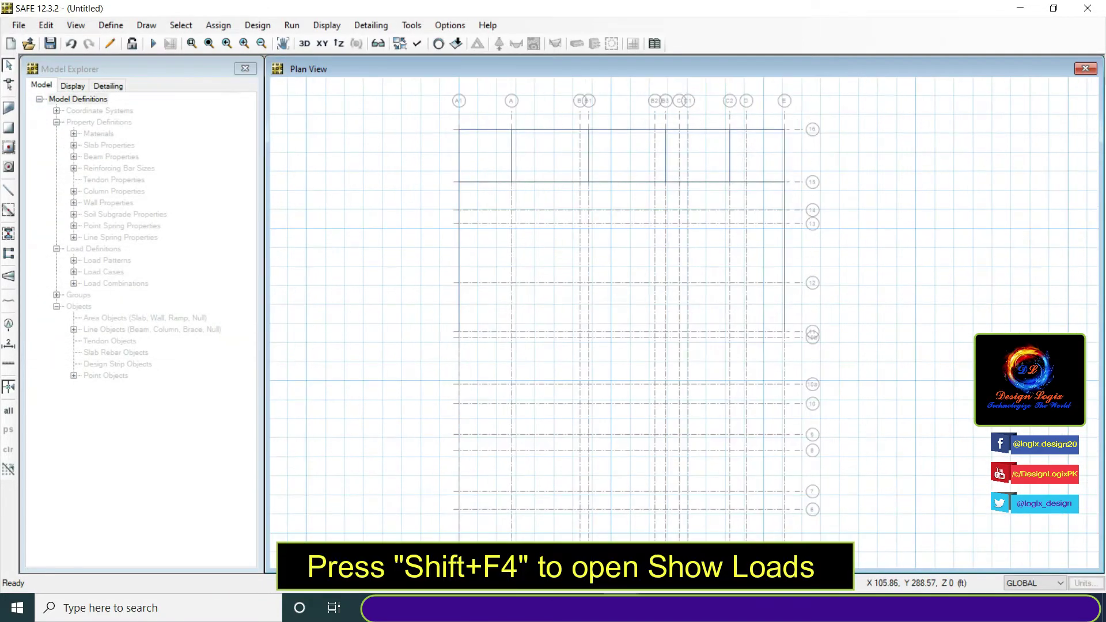
- Review the load patterns of the imported rear building and display its DEAD point loads
key(shift+F4)
click(546, 183)
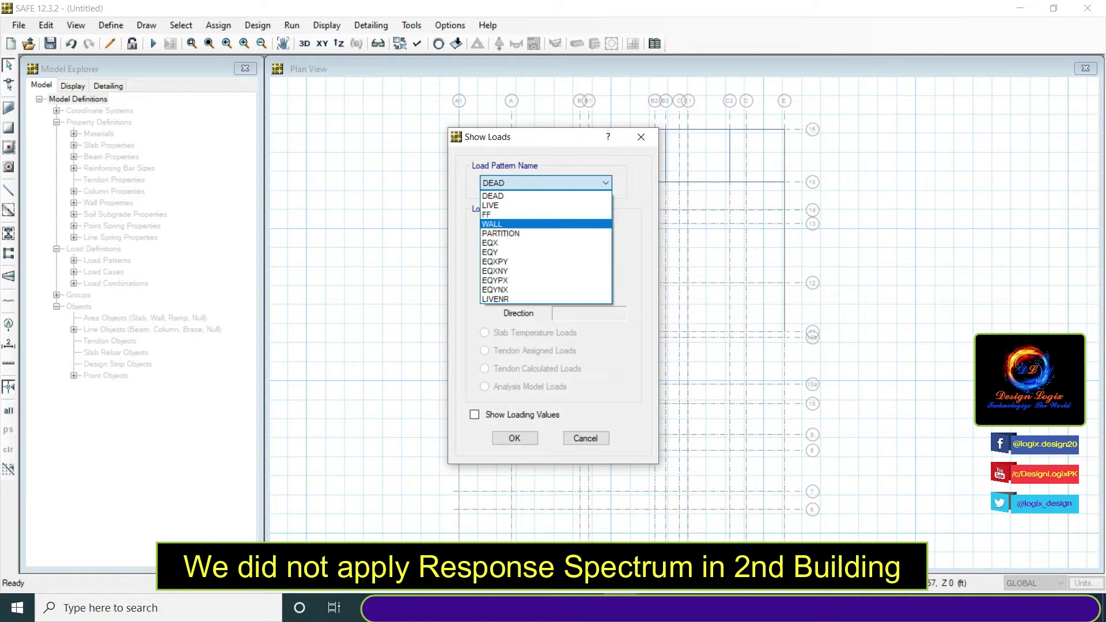
key(Up)
key(Up)
key(Up)
key(Return)
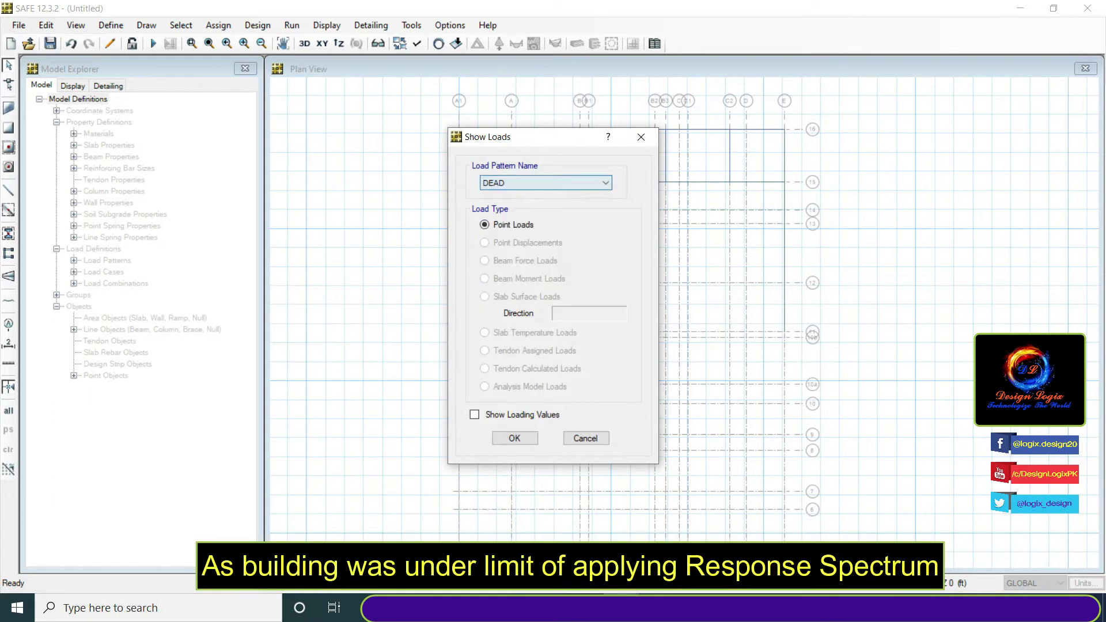
key(Return)
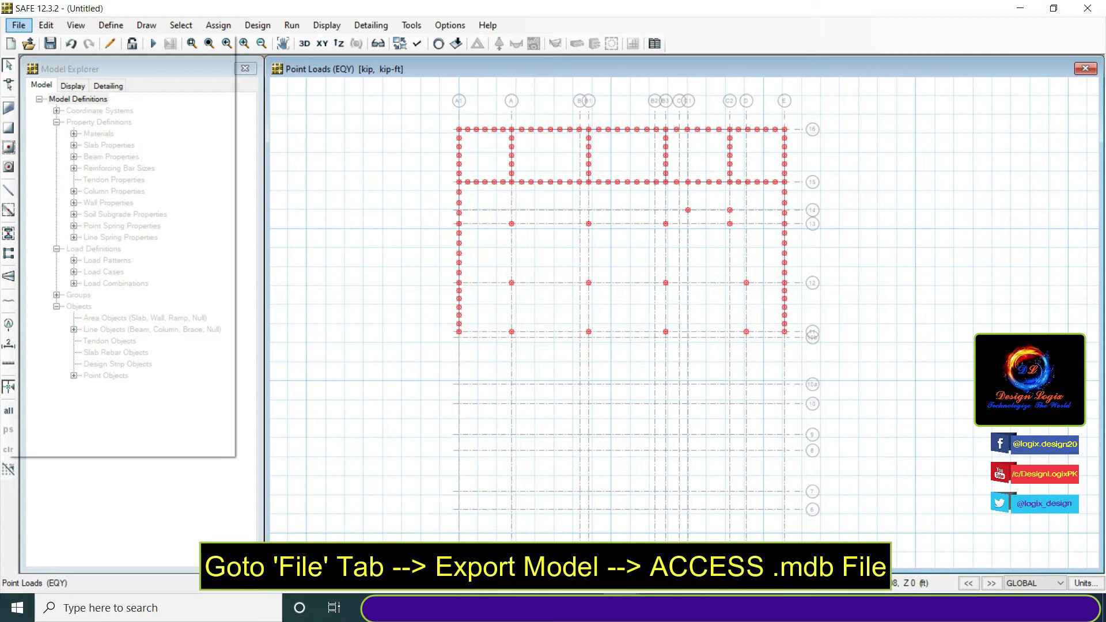
- Export all model definition tables with all load patterns of the rear building to an Access .mdb file named Rear Building
key(alt+f)
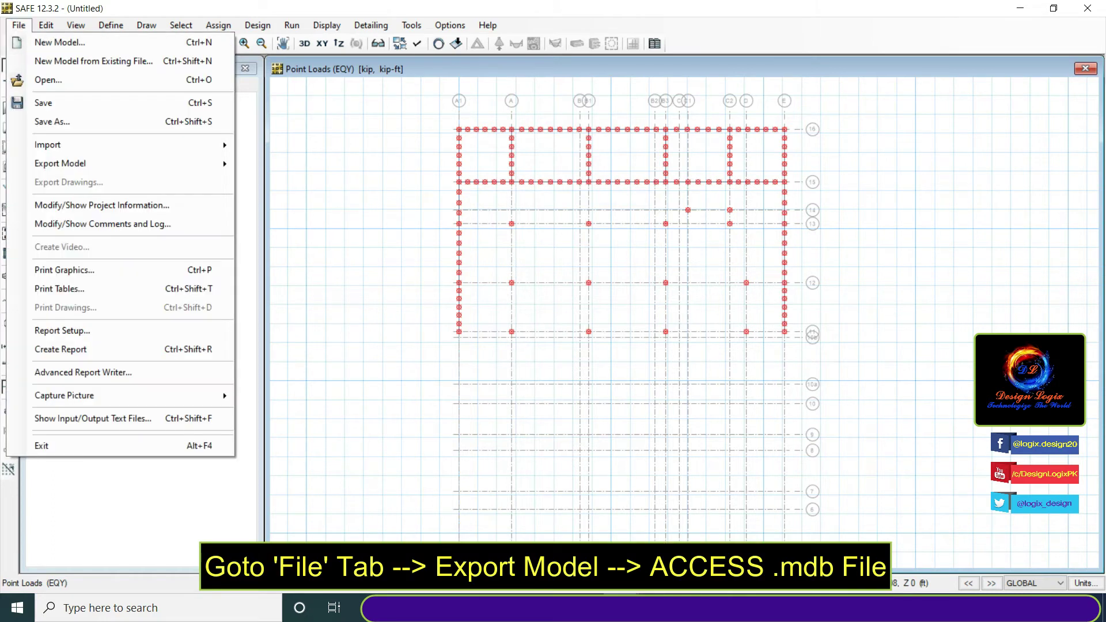
mouse_move(116, 164)
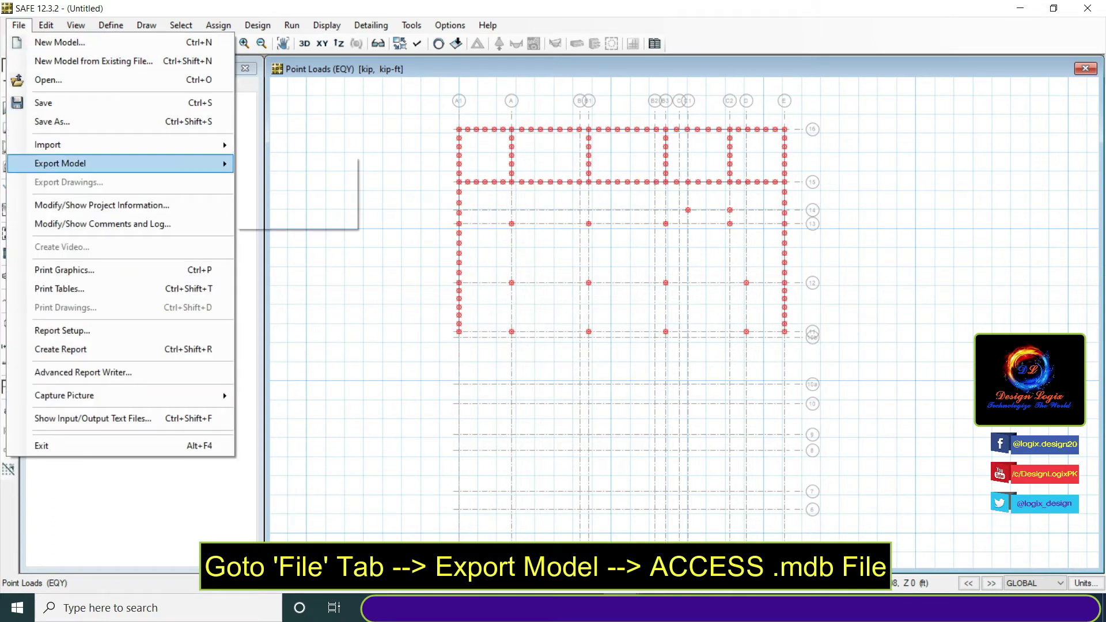
key(Right)
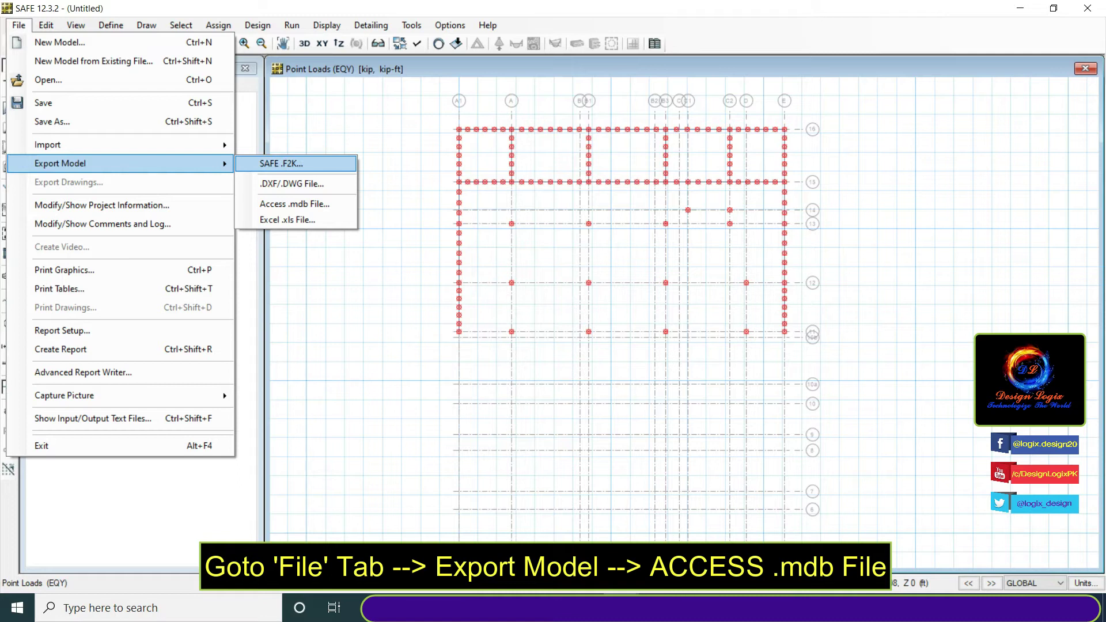
click(294, 204)
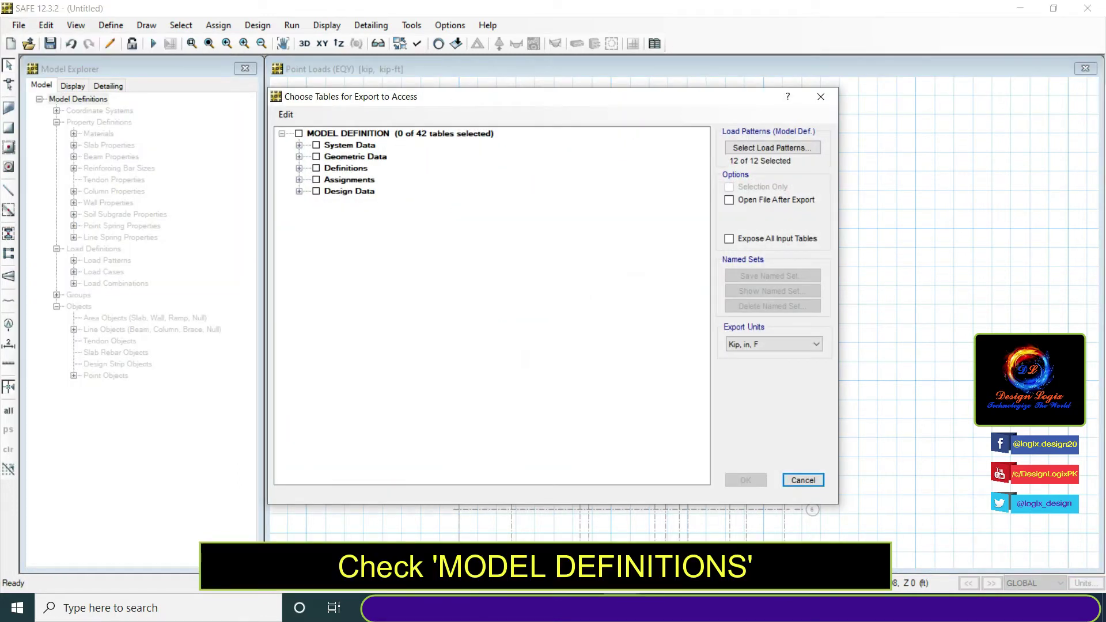
click(299, 134)
click(772, 148)
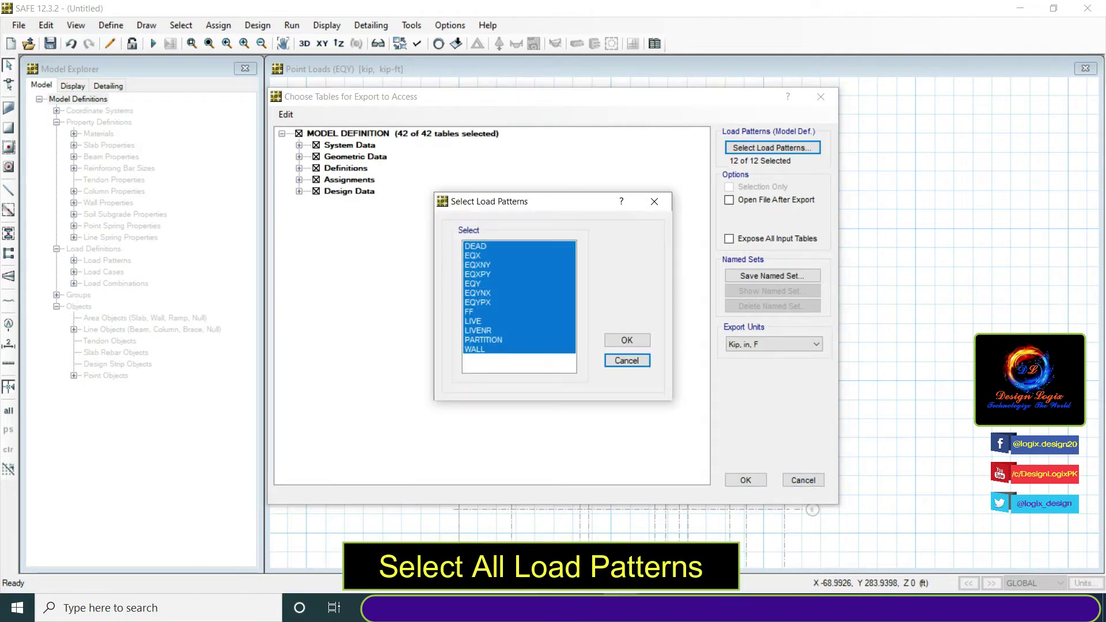
click(626, 341)
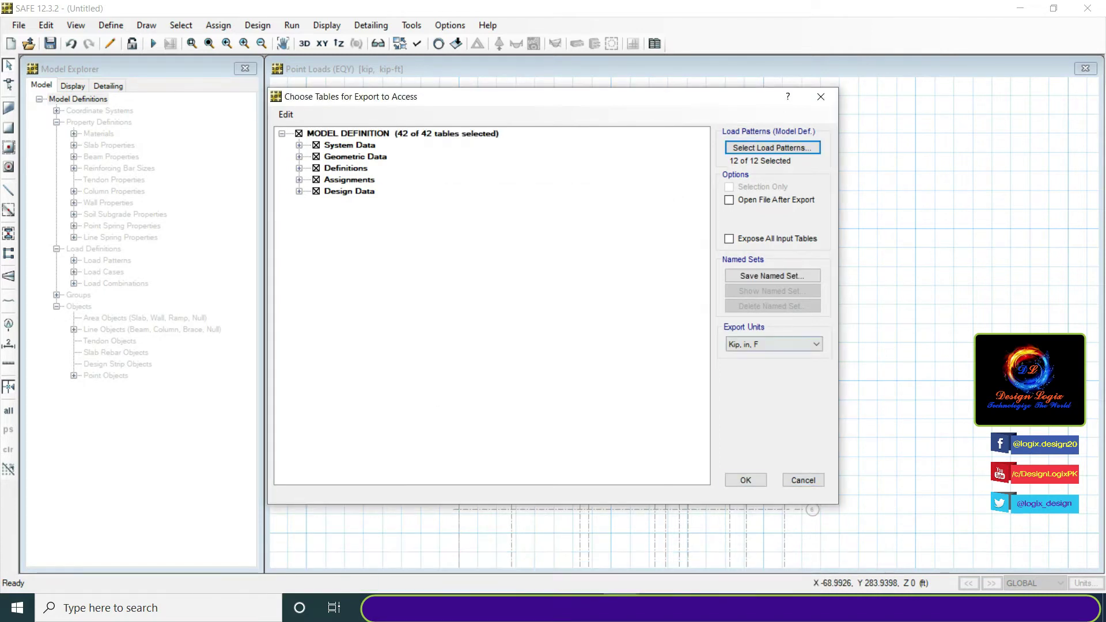
click(745, 480)
text(Rear Building)
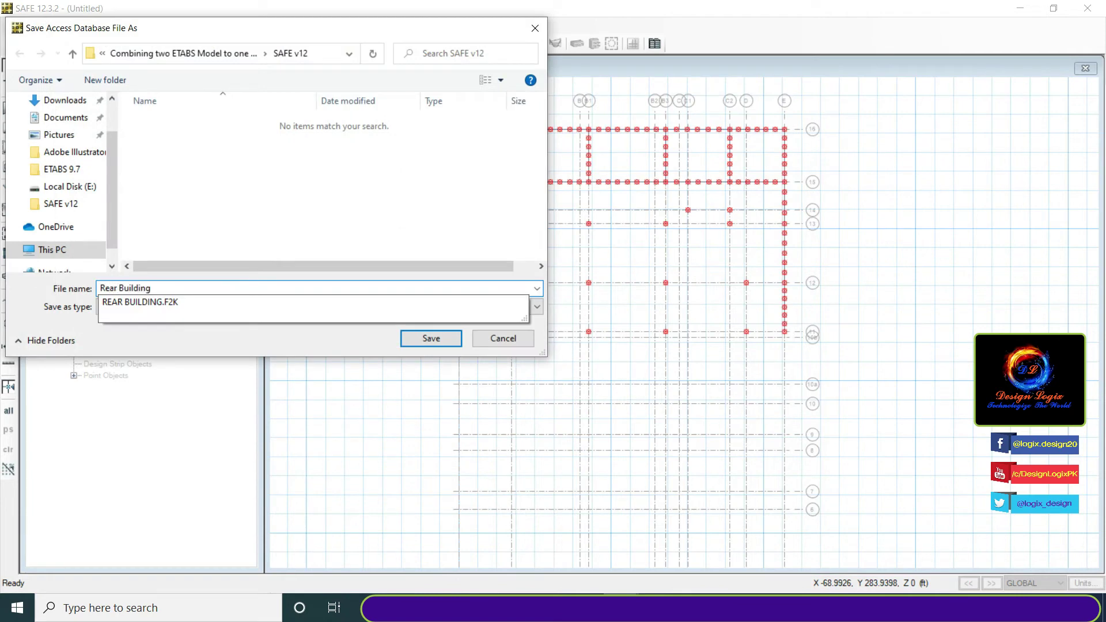
key(Return)
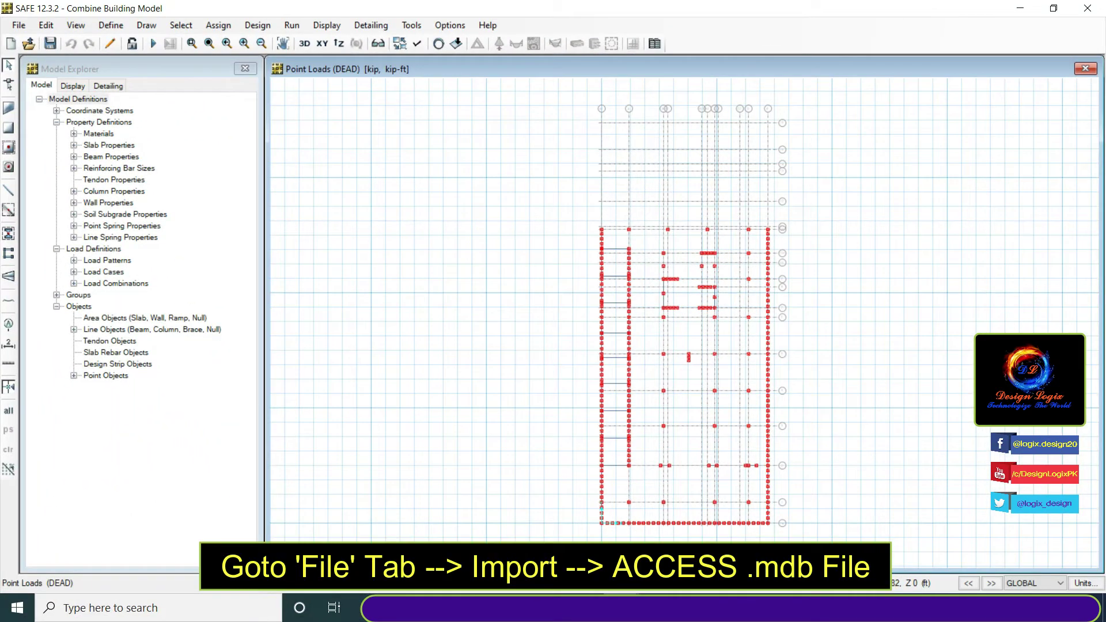
- Start an Access .mdb import in the Combine Building Model and choose to add it to the existing model
click(19, 26)
click(18, 25)
click(18, 25)
key(Down)
key(Down)
key(Down)
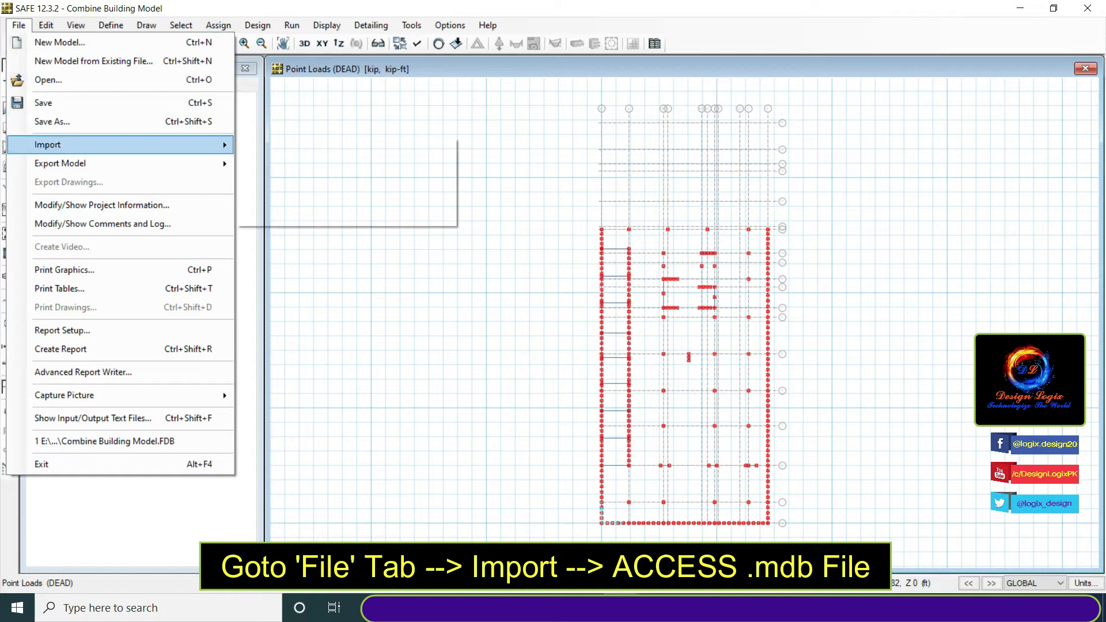
key(Right)
key(Down)
key(Down)
key(Down)
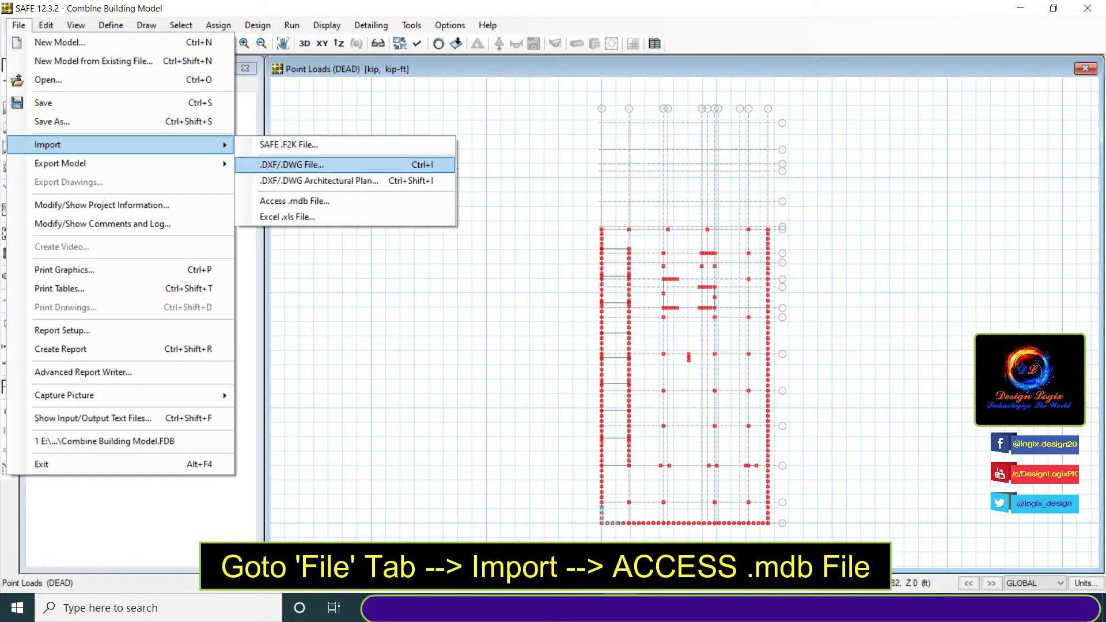
key(Return)
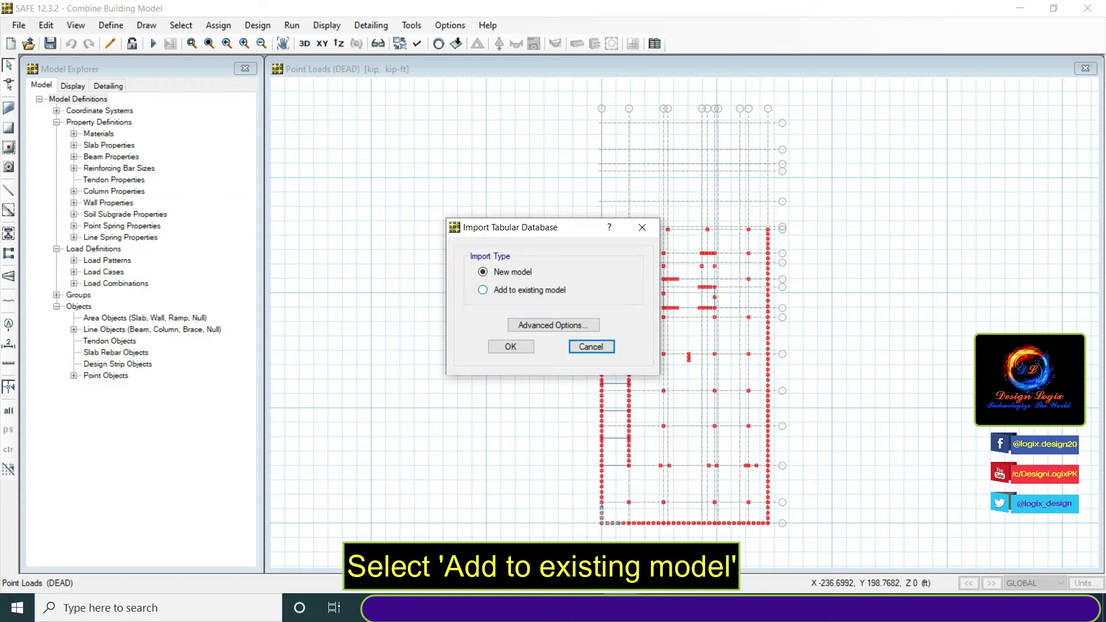
click(483, 290)
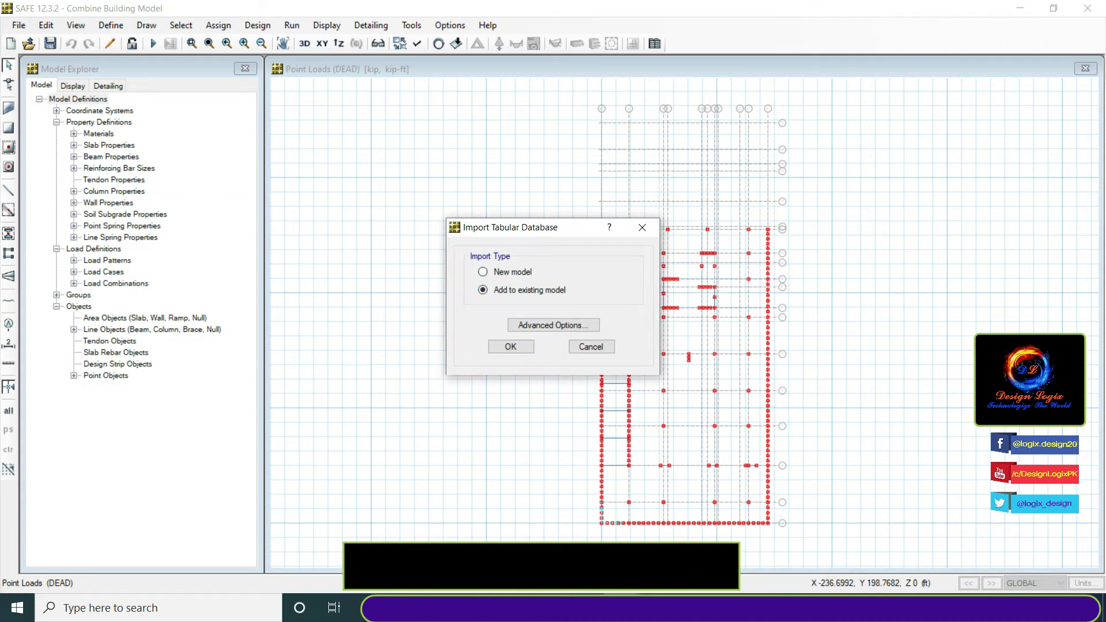
- Set the advanced import options to never abort because of excessive errors or warnings, and check the same-location options
click(553, 326)
key(Return)
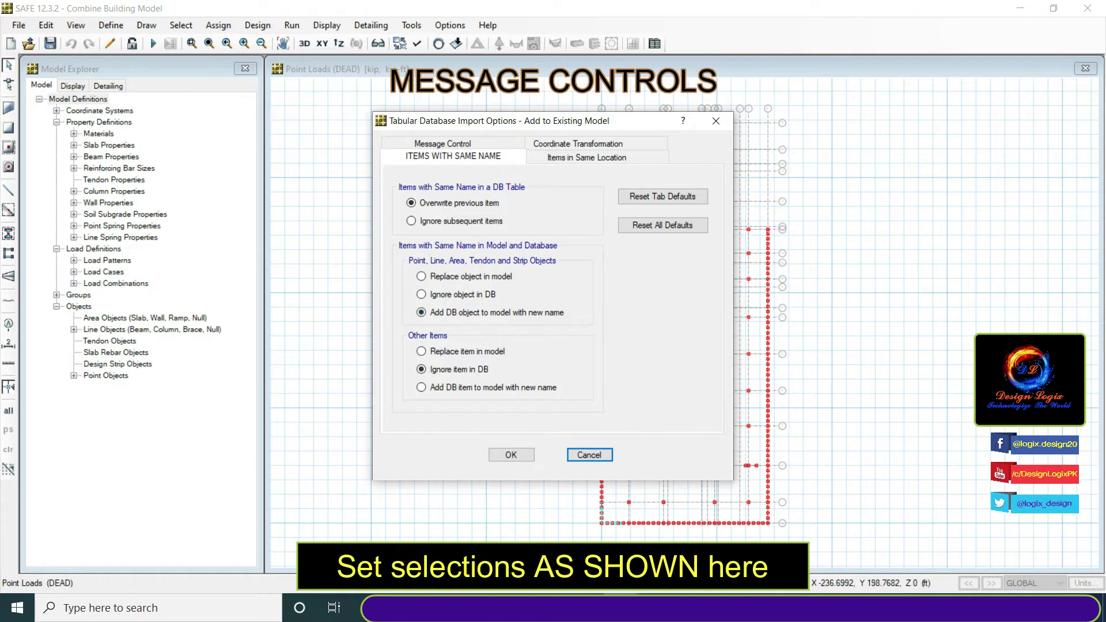
click(444, 144)
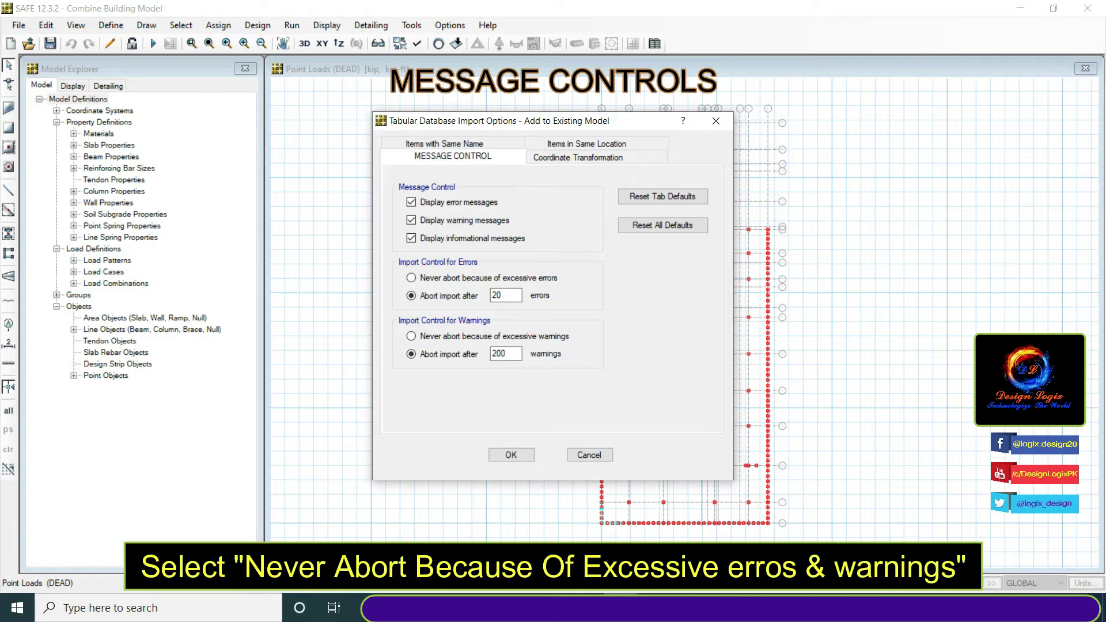
click(411, 278)
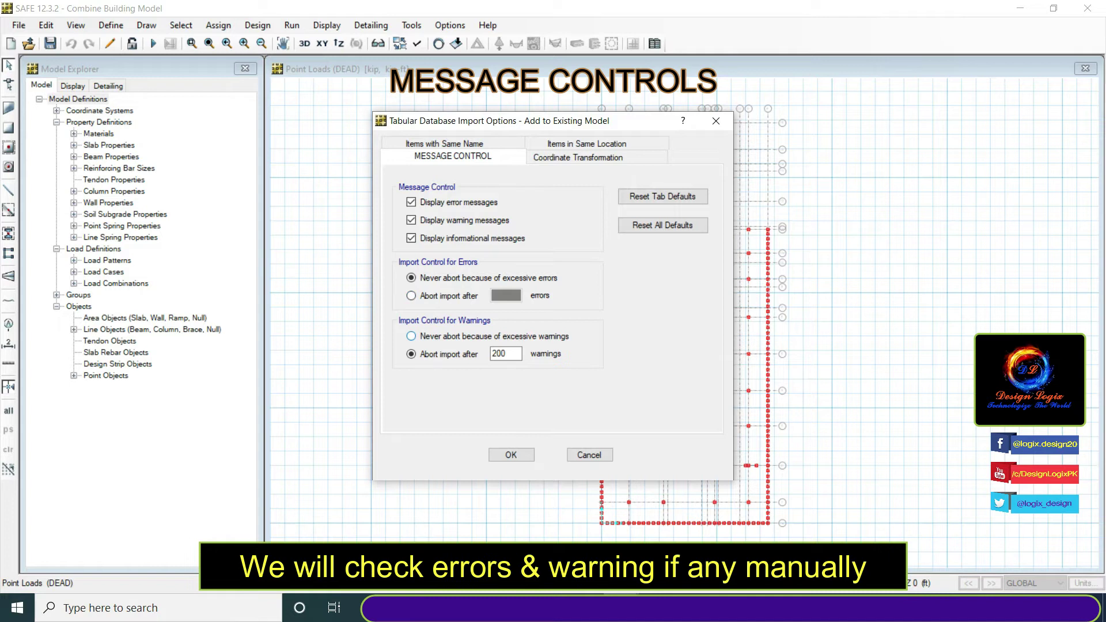
click(411, 336)
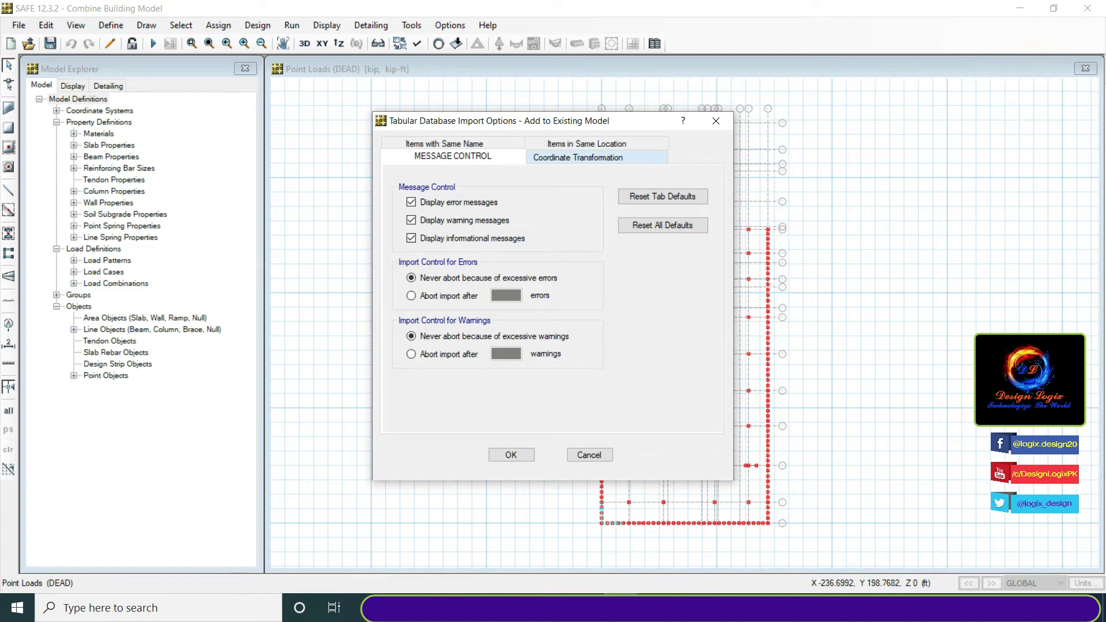
click(587, 144)
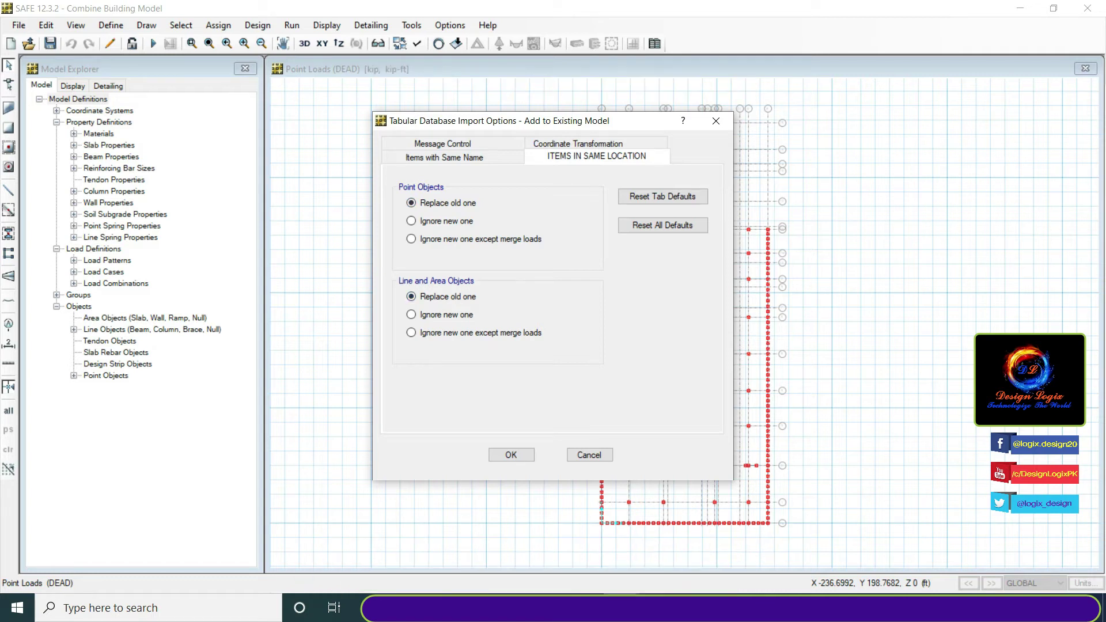
click(511, 454)
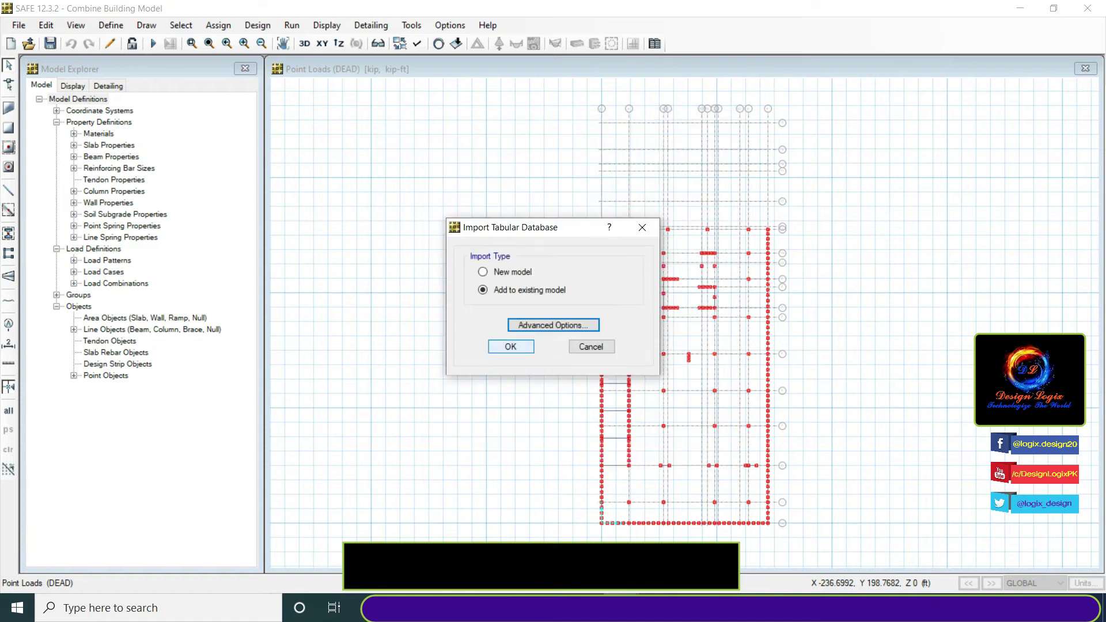
- Import the Rear Building Access database into the existing combined model
click(511, 346)
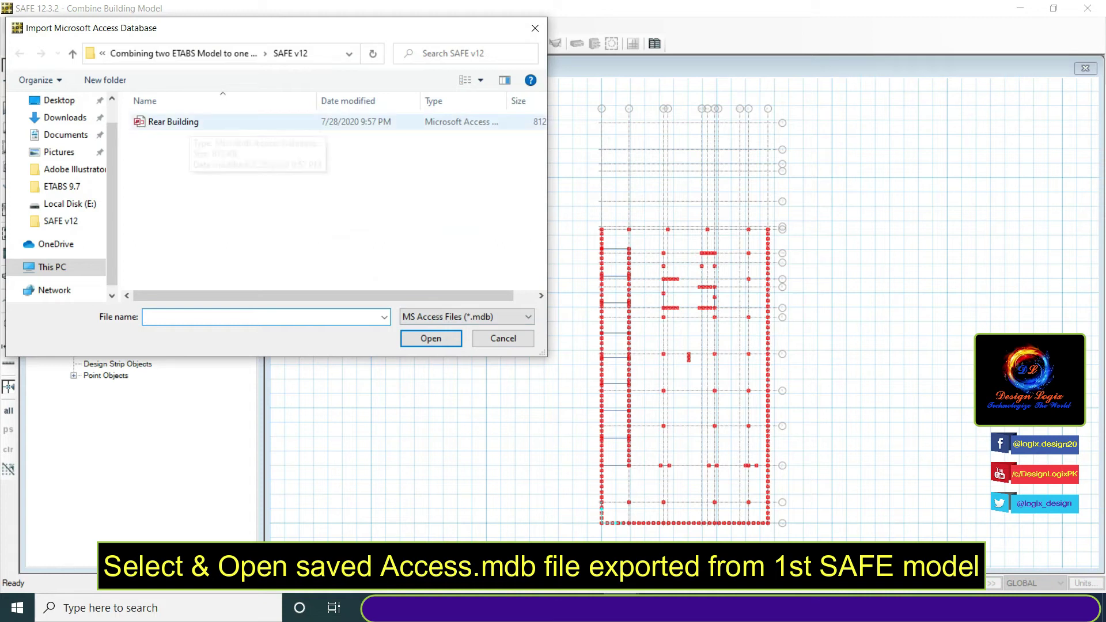
click(173, 121)
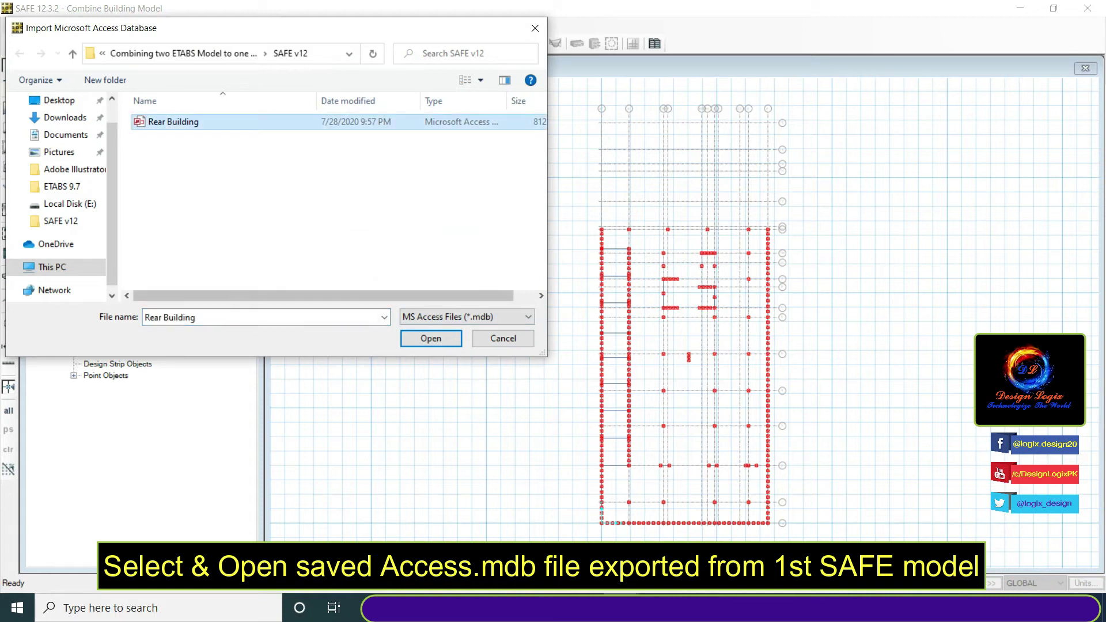
key(Return)
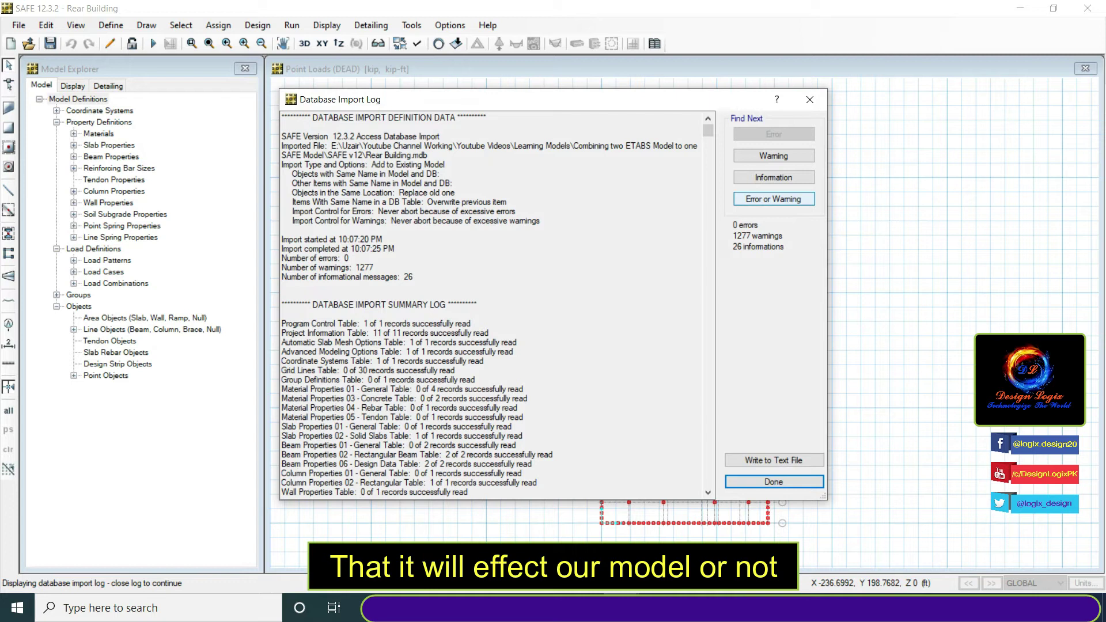
- Review the warning messages in the database import log, including the group, material and load pattern ones, and close the log
click(774, 155)
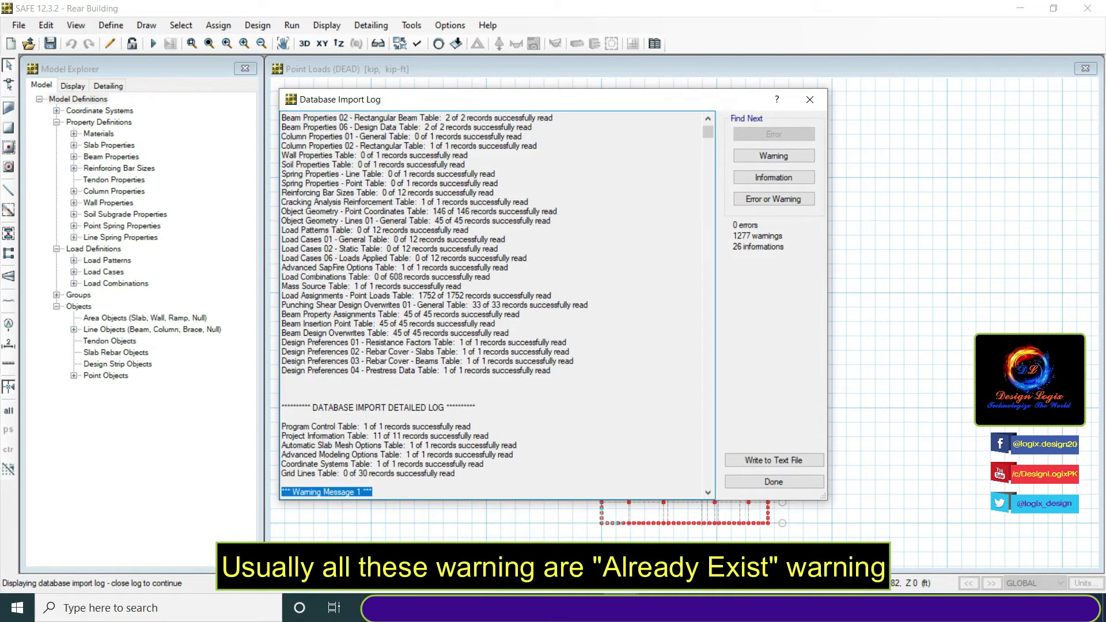
scroll(493, 305, down, 12)
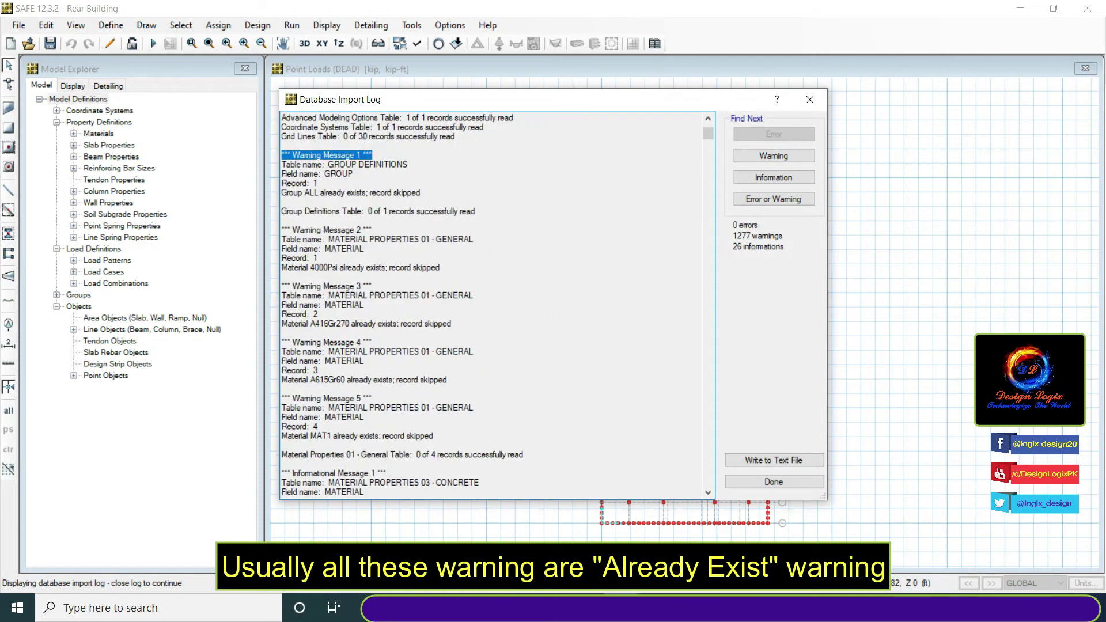
click(318, 163)
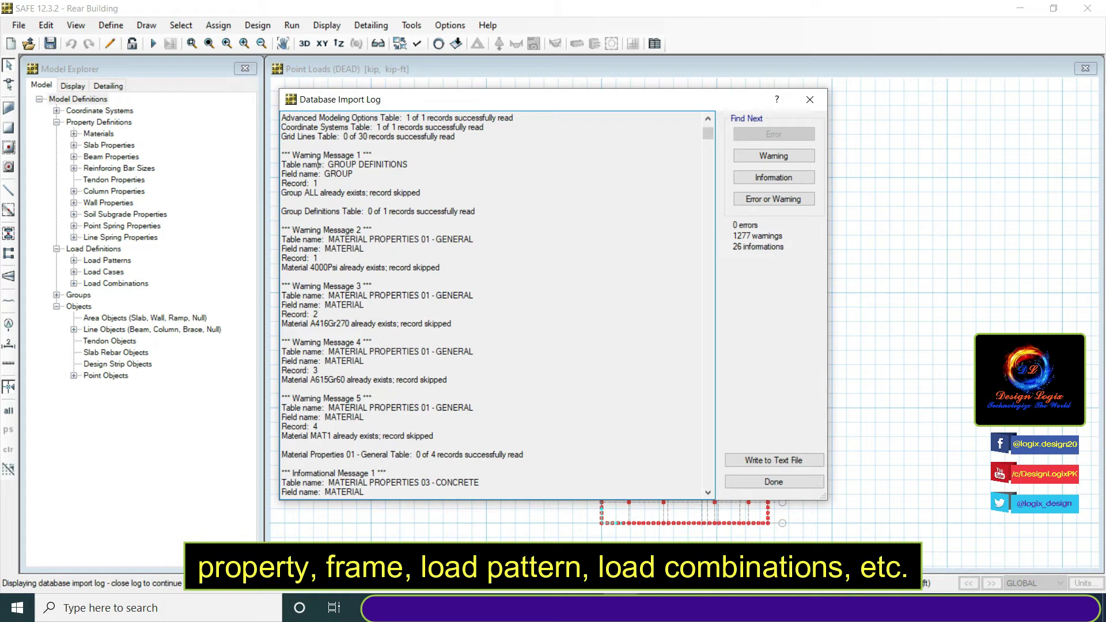
drag(282, 192, 421, 192)
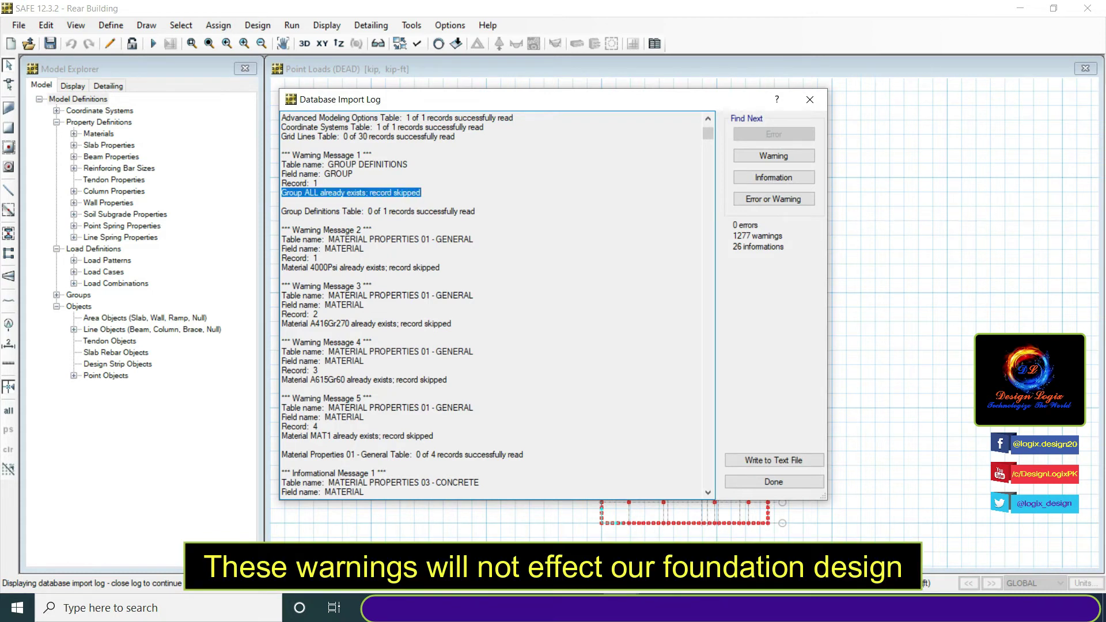
drag(282, 267, 440, 267)
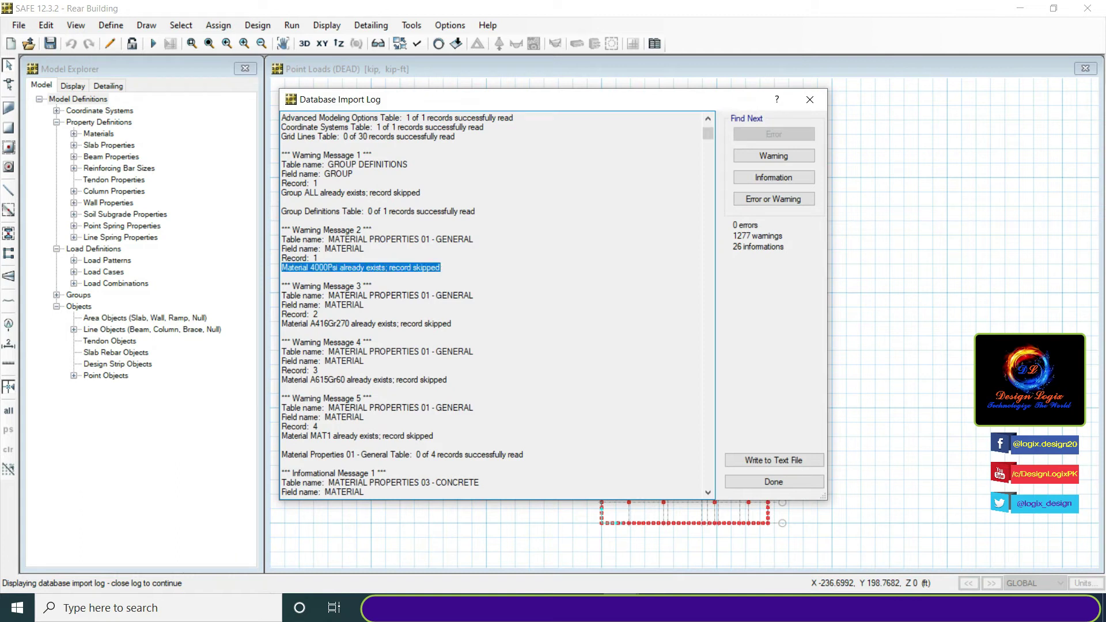
scroll(492, 305, down, 7)
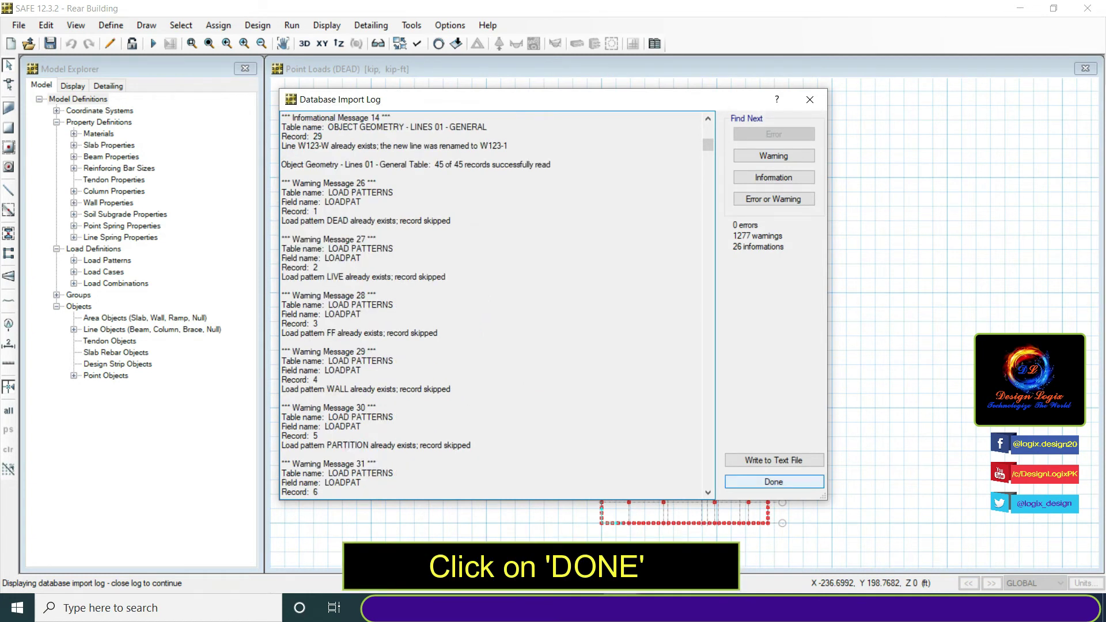
click(773, 482)
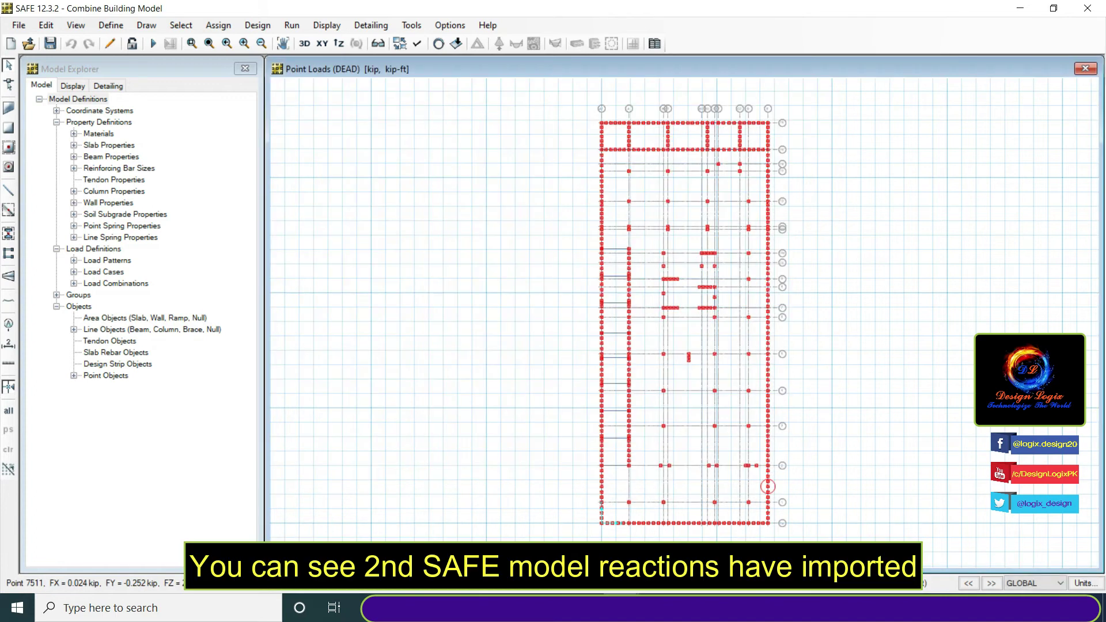
- Examine the imported rear building point loads in the combined plan, especially where the two buildings meet around gridlines 10b and 11
scroll(768, 141, up, 3)
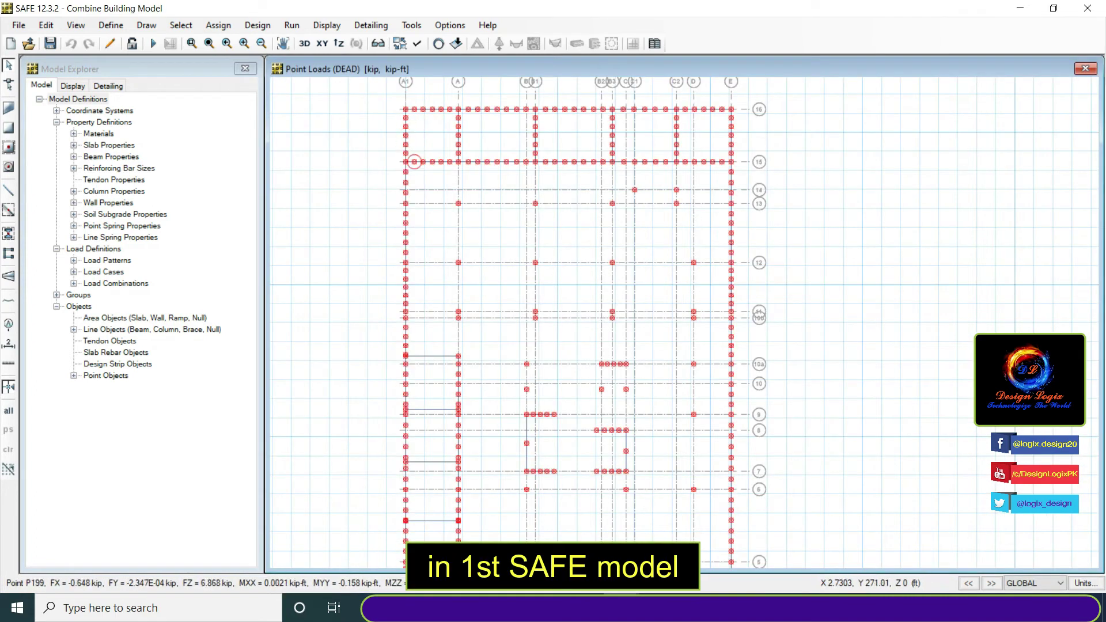
scroll(523, 219, up, 2)
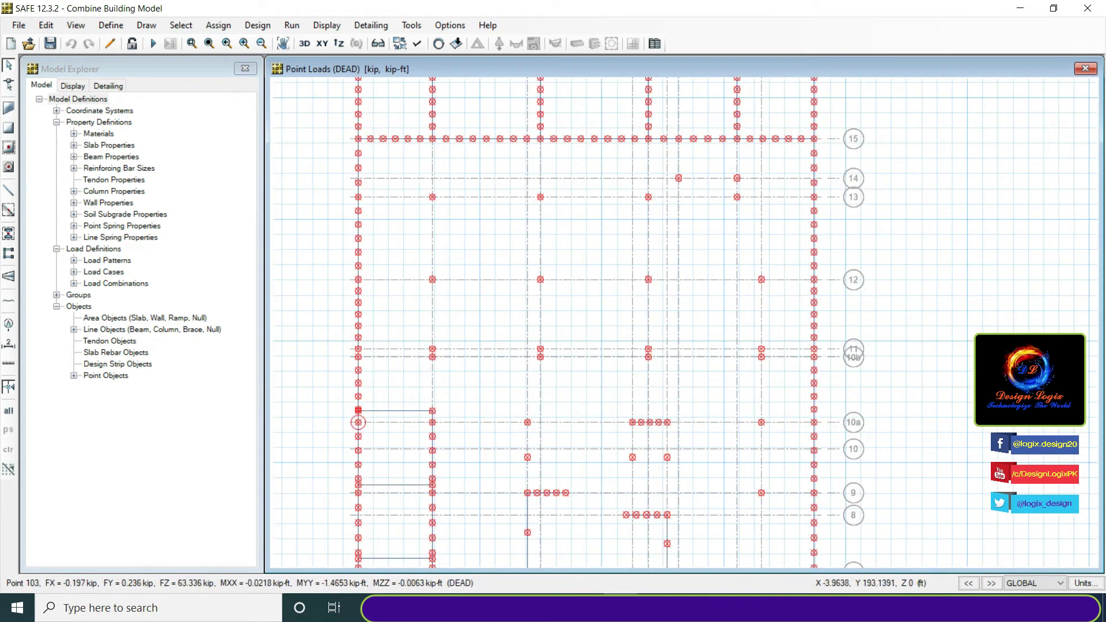
scroll(355, 411, up, 5)
scroll(355, 411, down, 5)
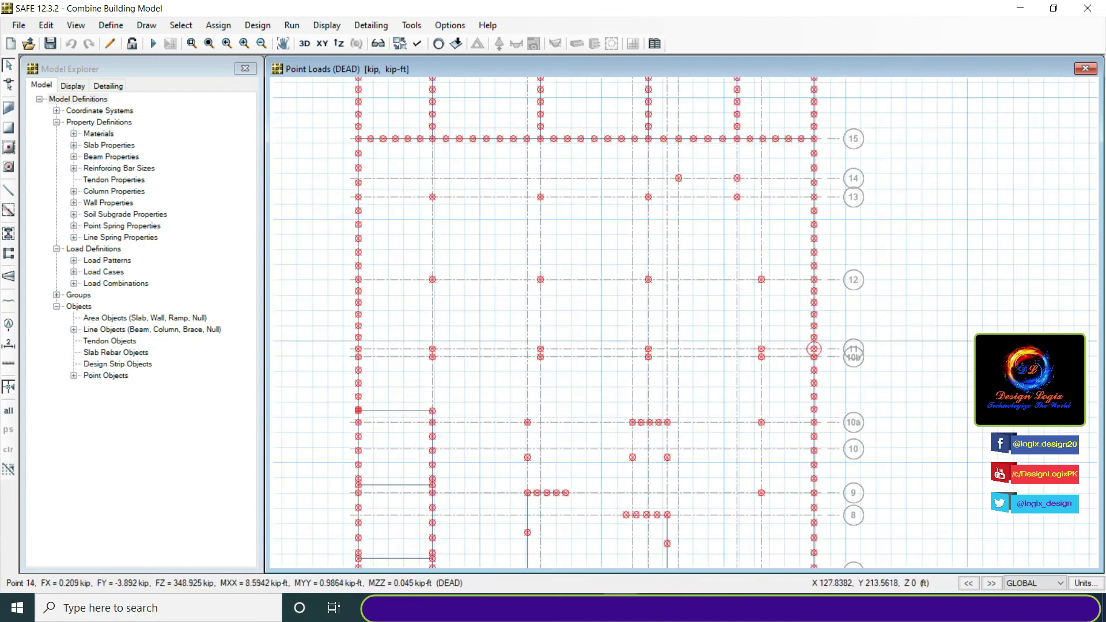
scroll(814, 348, up, 5)
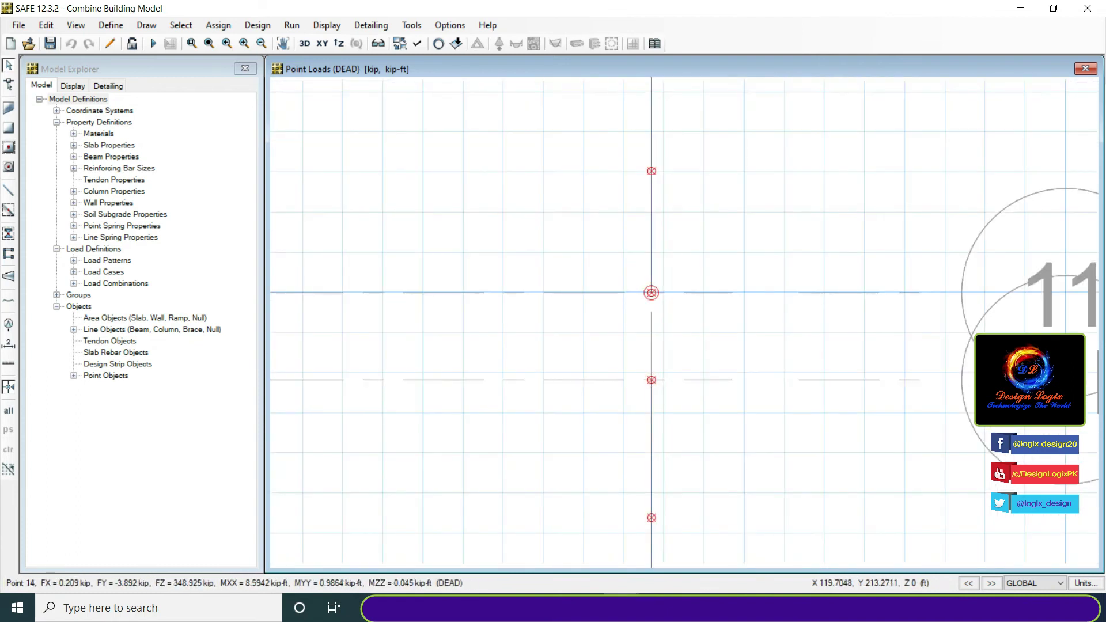
scroll(651, 293, down, 5)
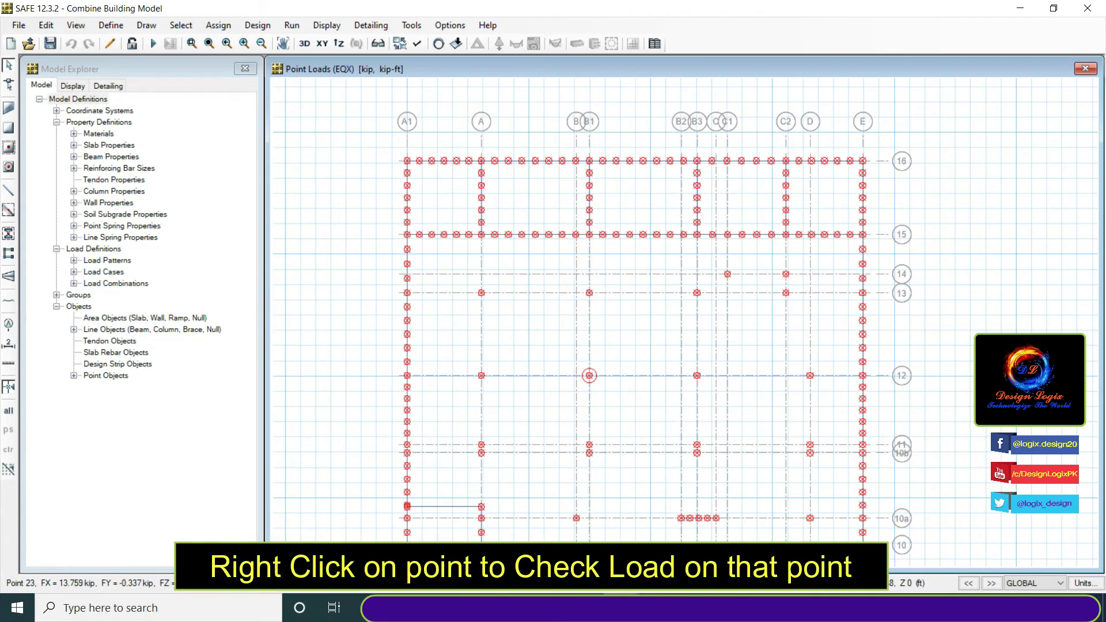
- Show the loads assigned to the point at the intersection of gridlines B1 and 12
right_click(589, 376)
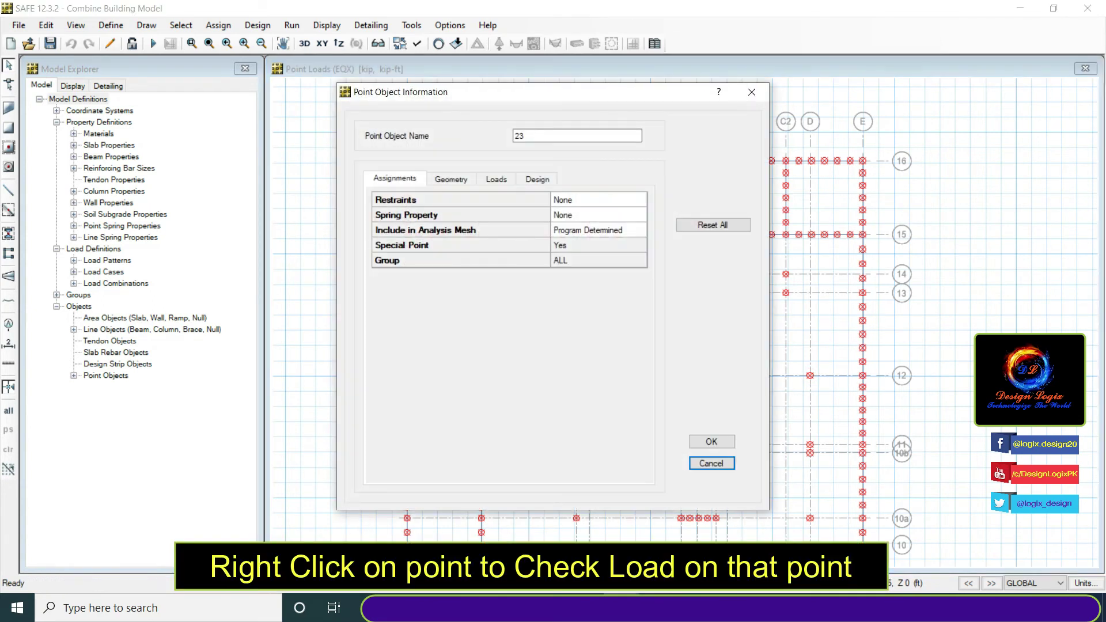
click(496, 179)
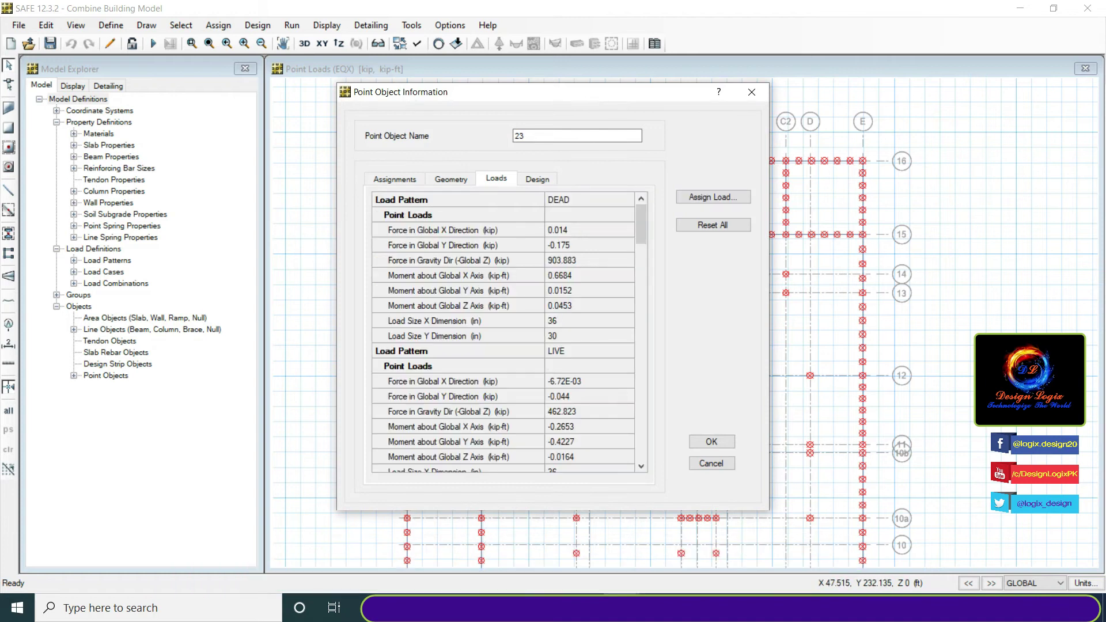
- Read through the listed point loads down to the EQX and EQY patterns for the point at gridlines B1 and 12 in the combined model
drag(641, 225, 641, 227)
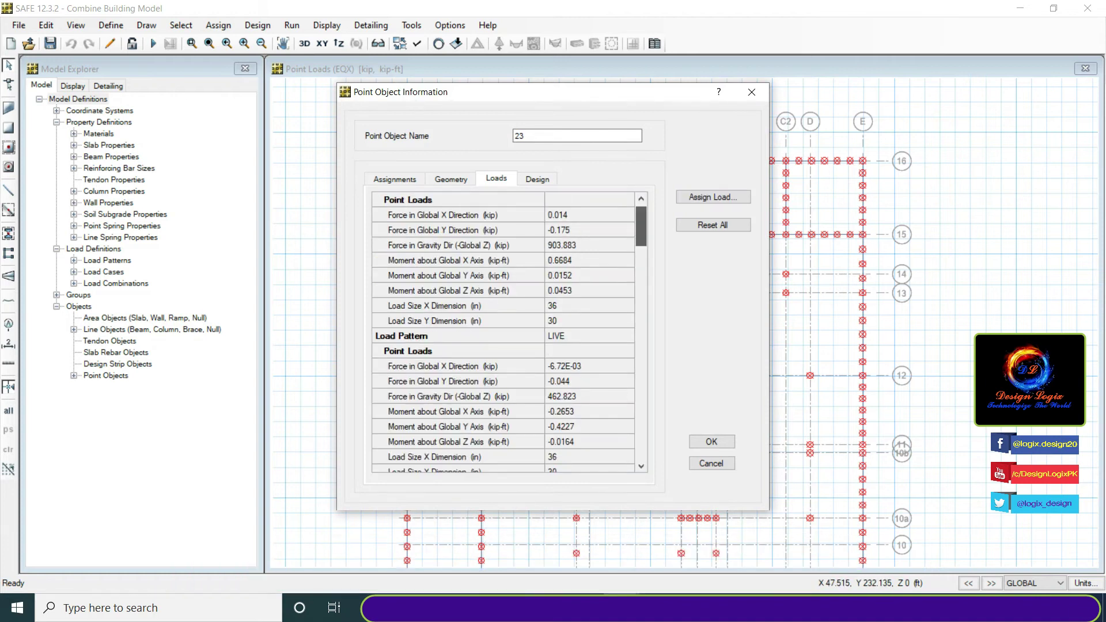
scroll(511, 328, down, 11)
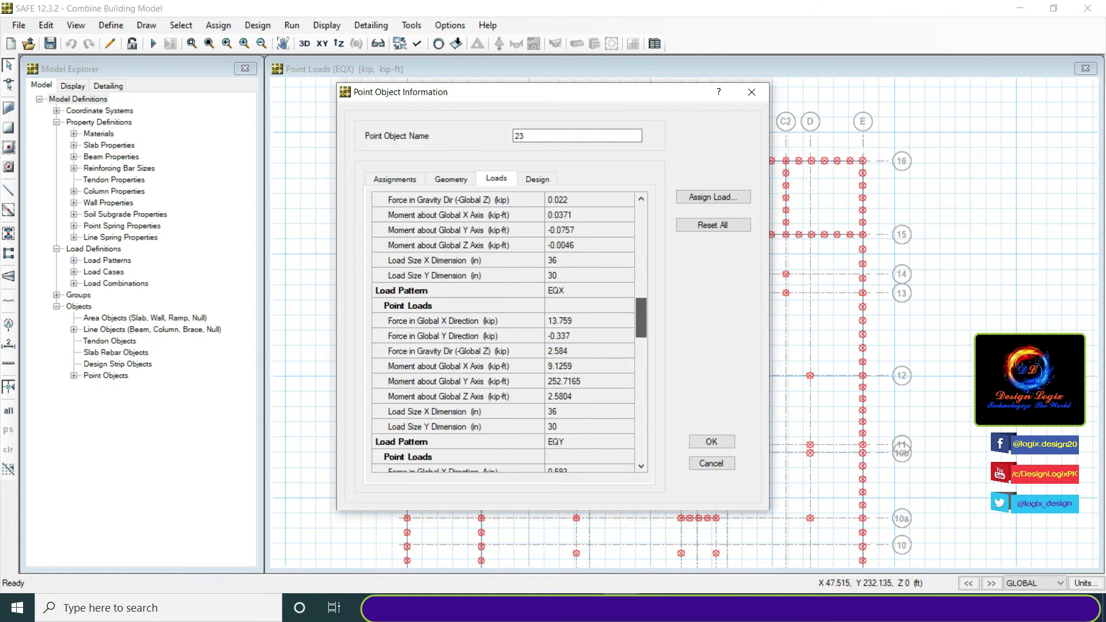
scroll(512, 328, down, 11)
scroll(512, 328, up, 12)
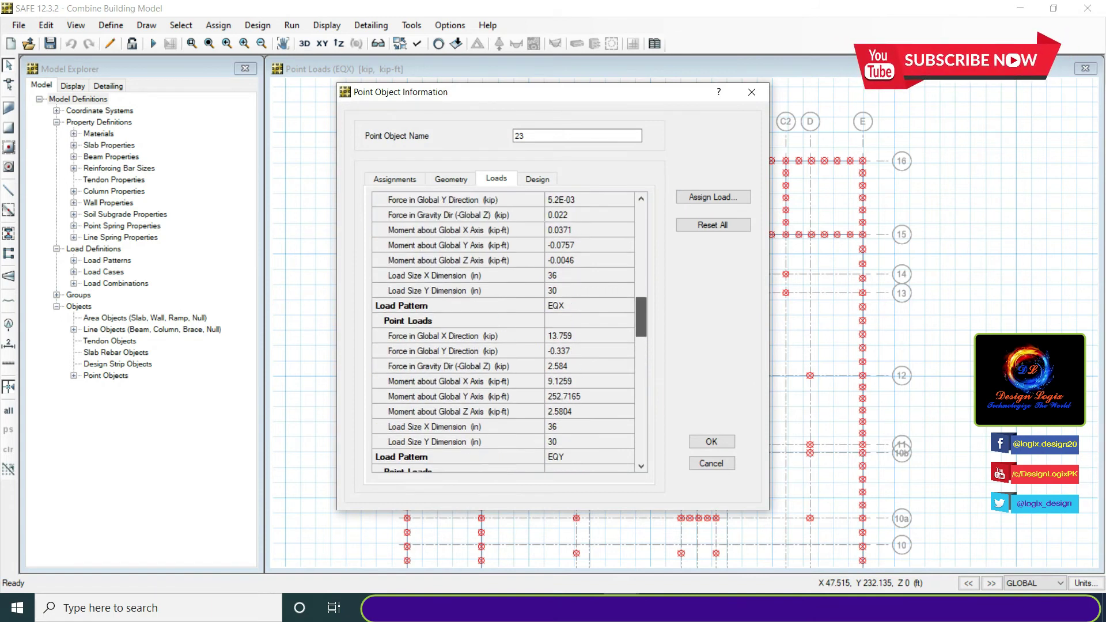
scroll(511, 328, down, 2)
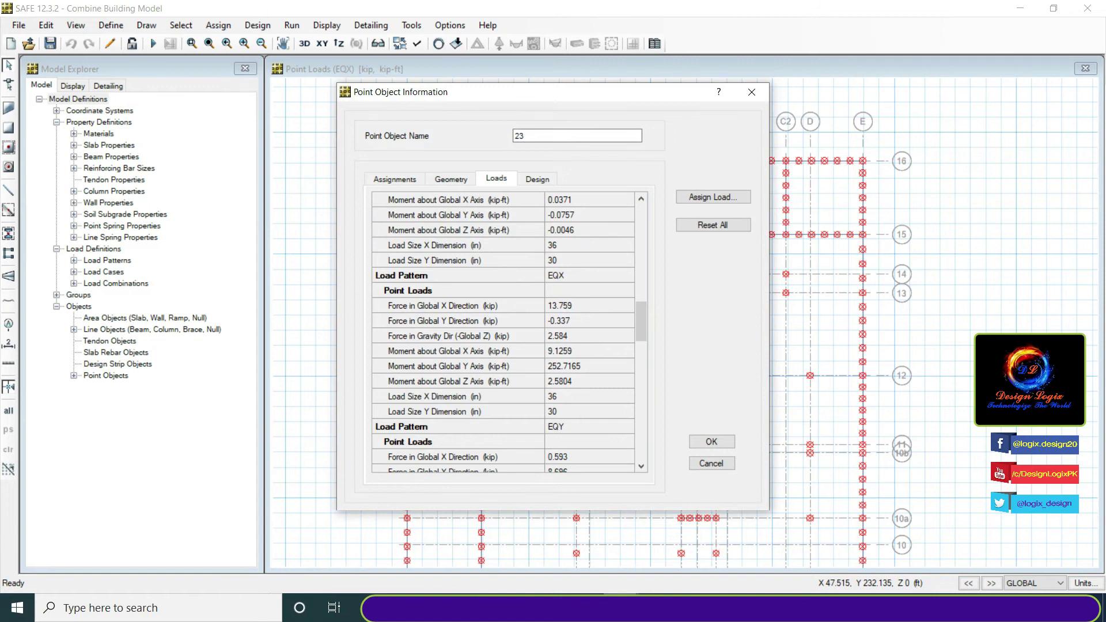
- Show the EQX and EQY loads of the same point at gridlines B1 and 12 in the separate untitled rear building model
click(545, 547)
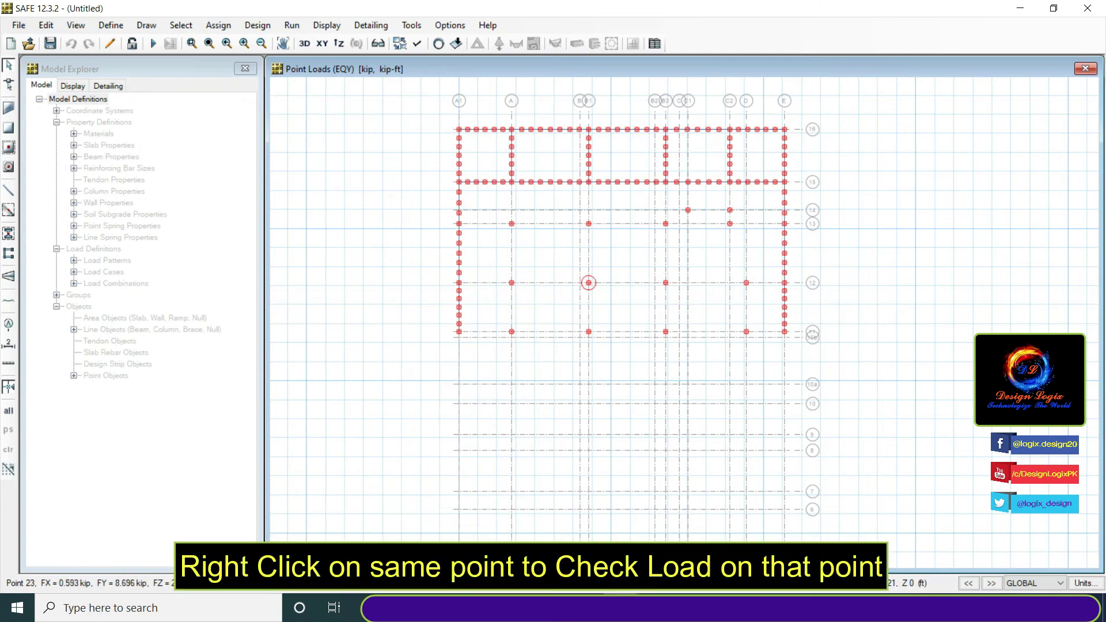
right_click(588, 282)
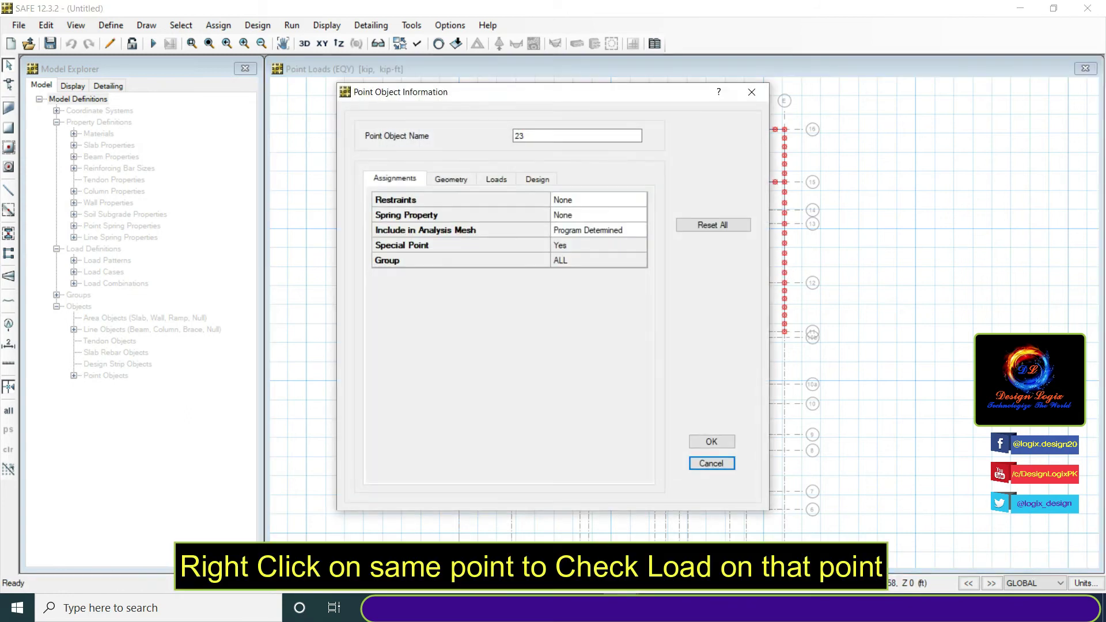
click(496, 179)
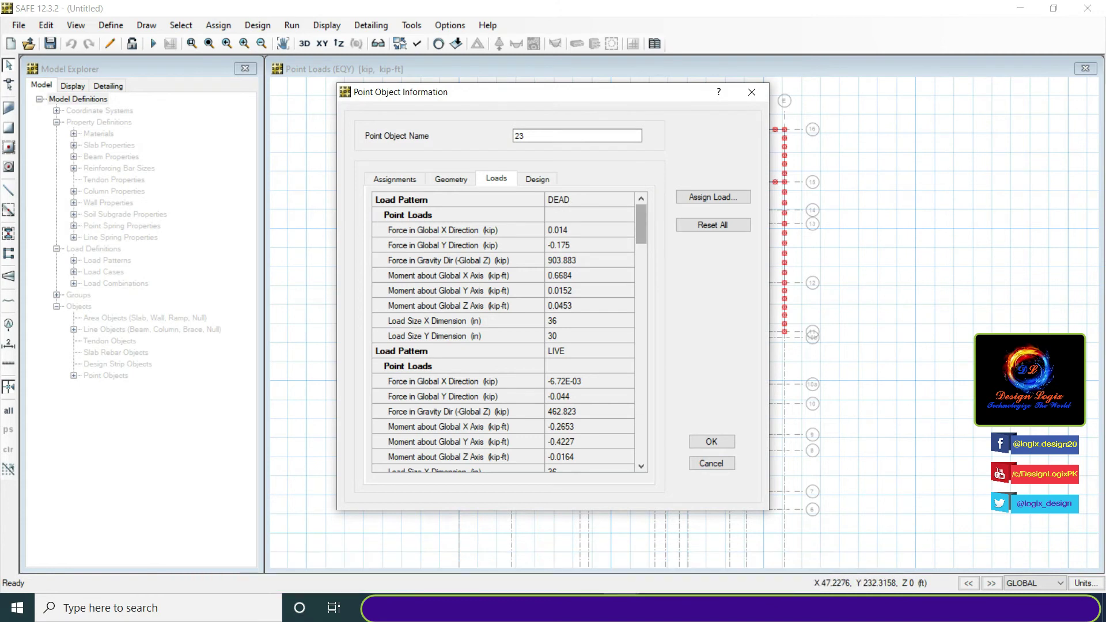
scroll(504, 334, down, 8)
scroll(504, 334, down, 3)
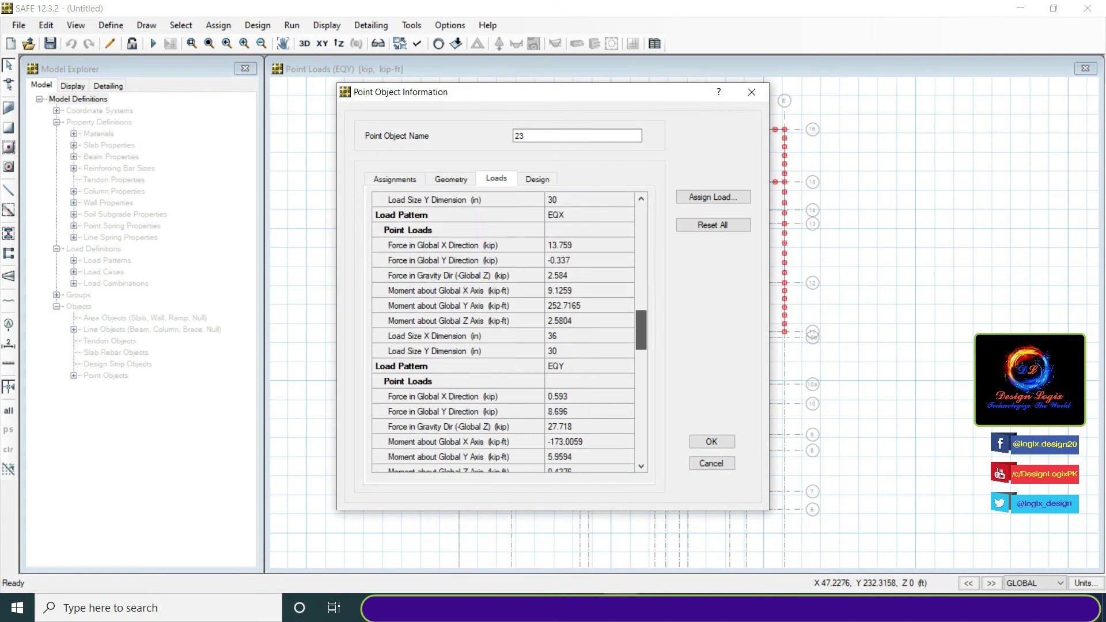
scroll(504, 334, up, 1)
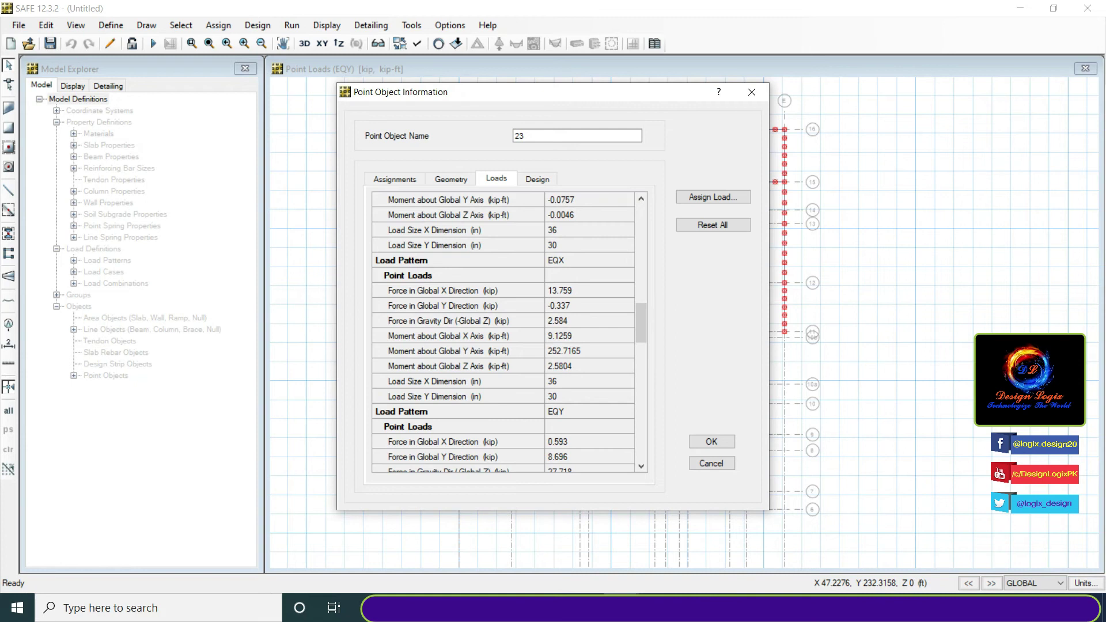
- Compare the point's EQX and EQY load values between the untitled rear building model and the Combine Building Model
mouse_move(621, 608)
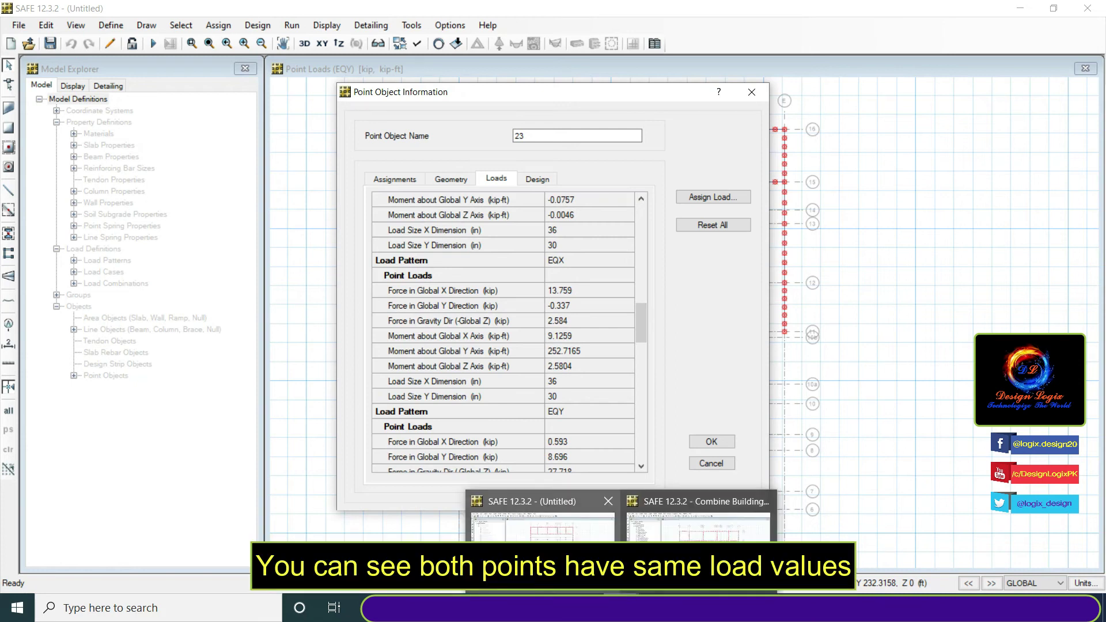
mouse_move(697, 501)
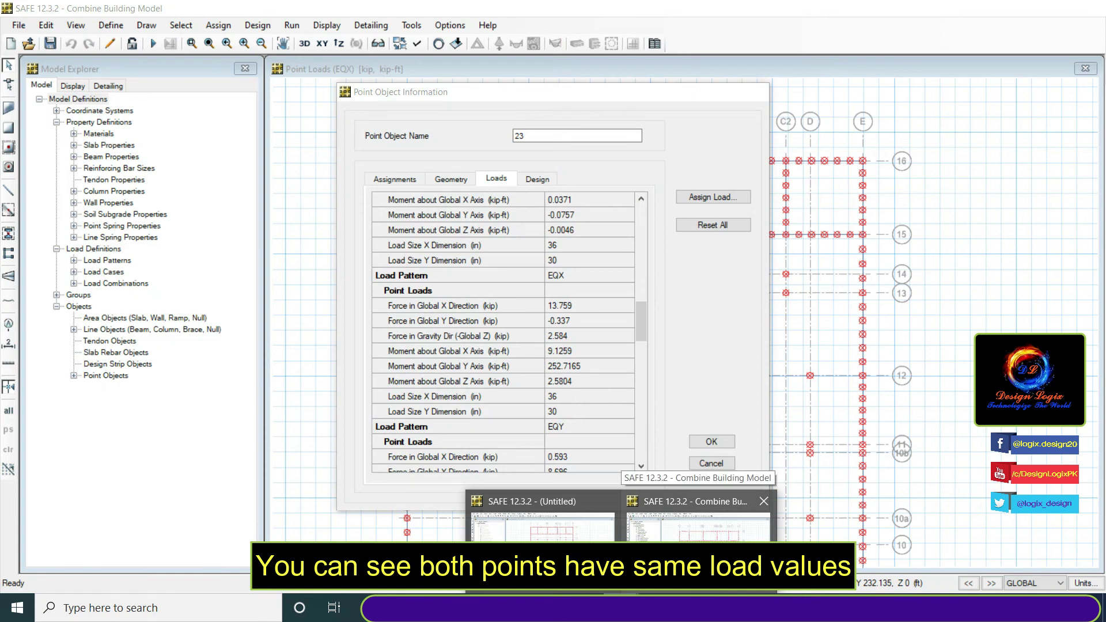
mouse_move(541, 501)
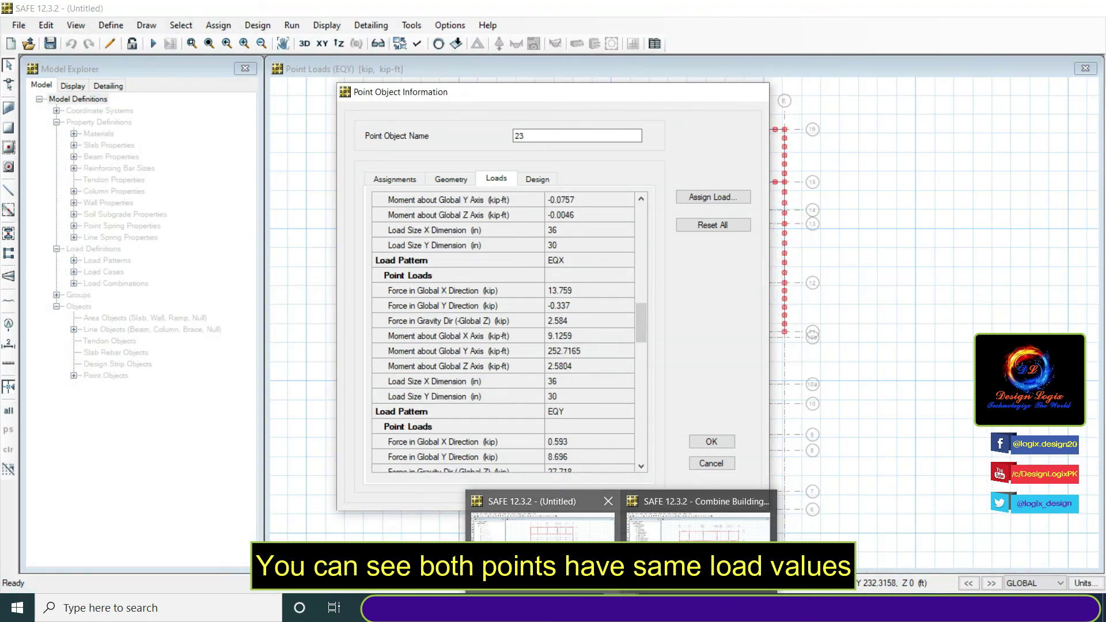
click(542, 561)
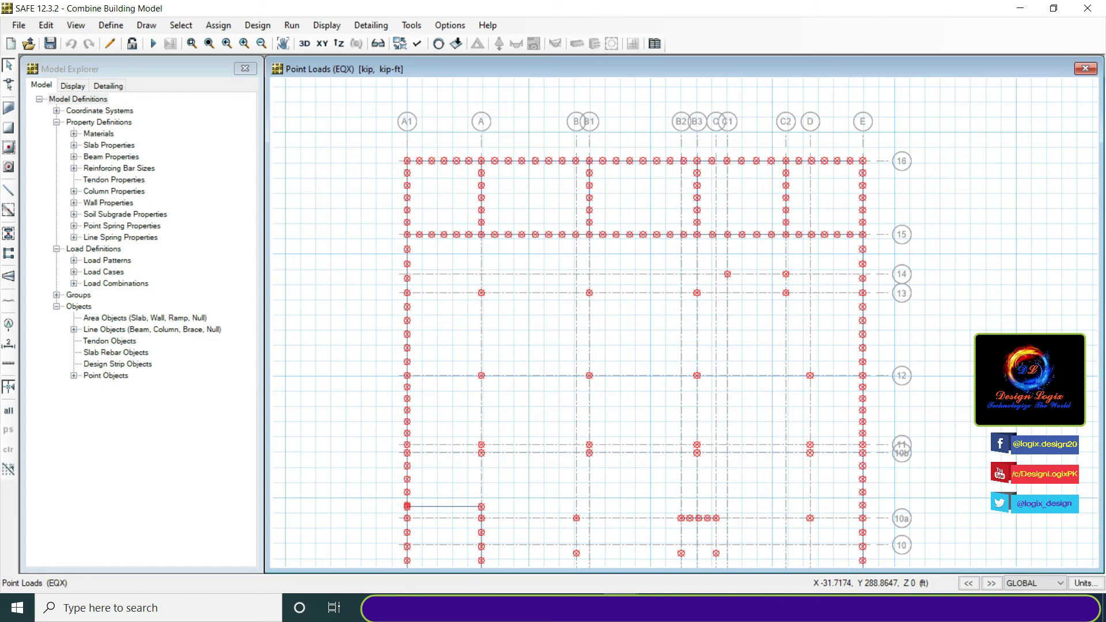
- In the combined model, set the concrete material MAT1's weight per unit volume to 150 lb/ft3 and rename it 6 ksi
click(111, 24)
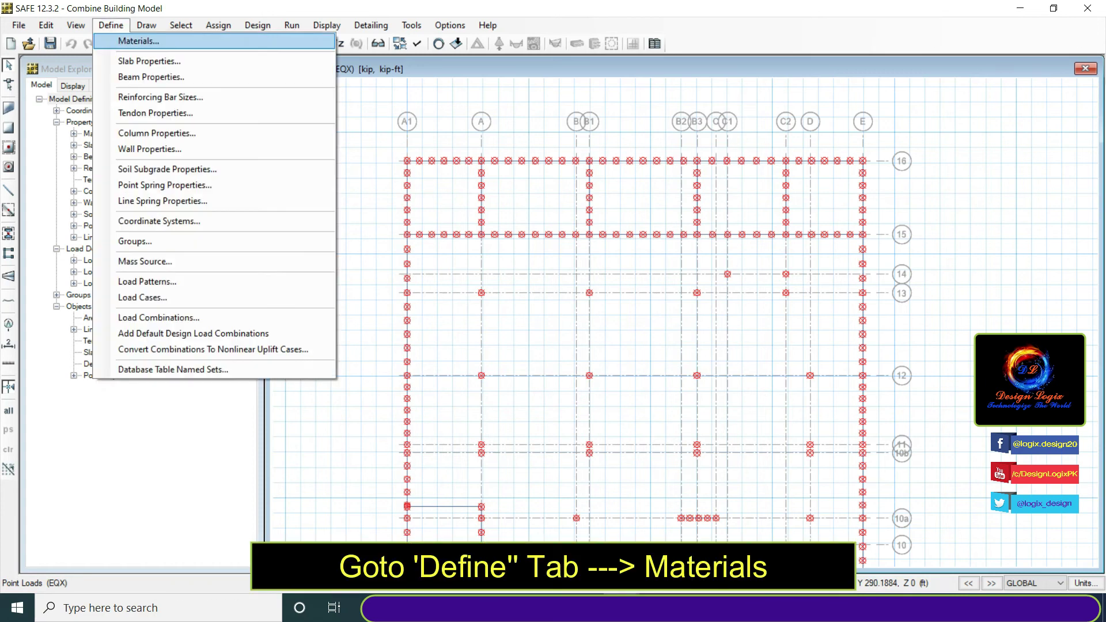
click(139, 41)
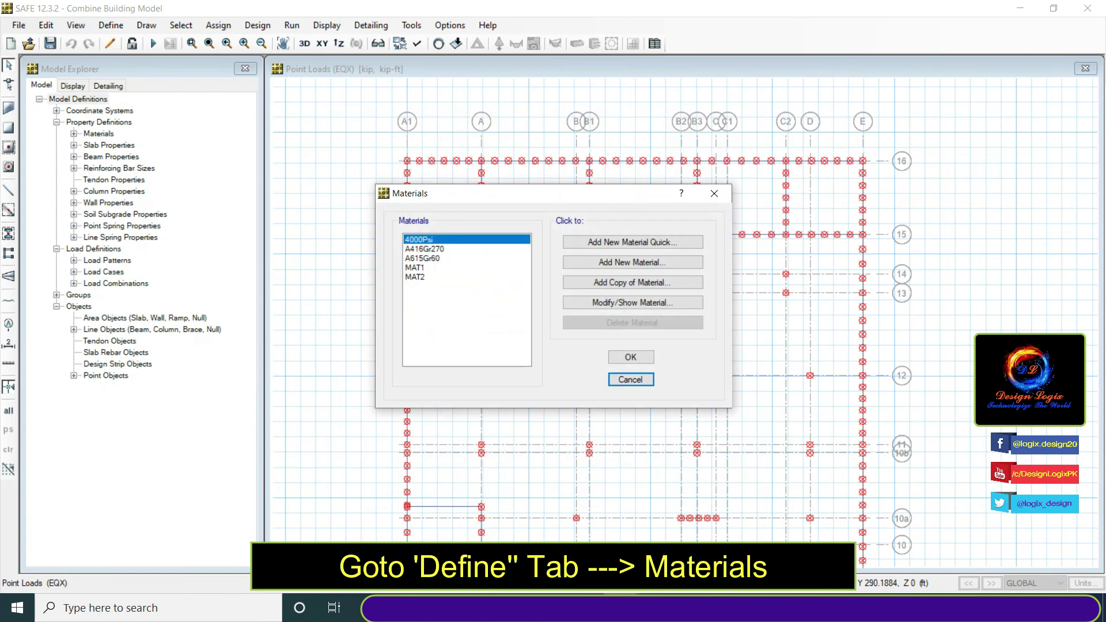
click(415, 268)
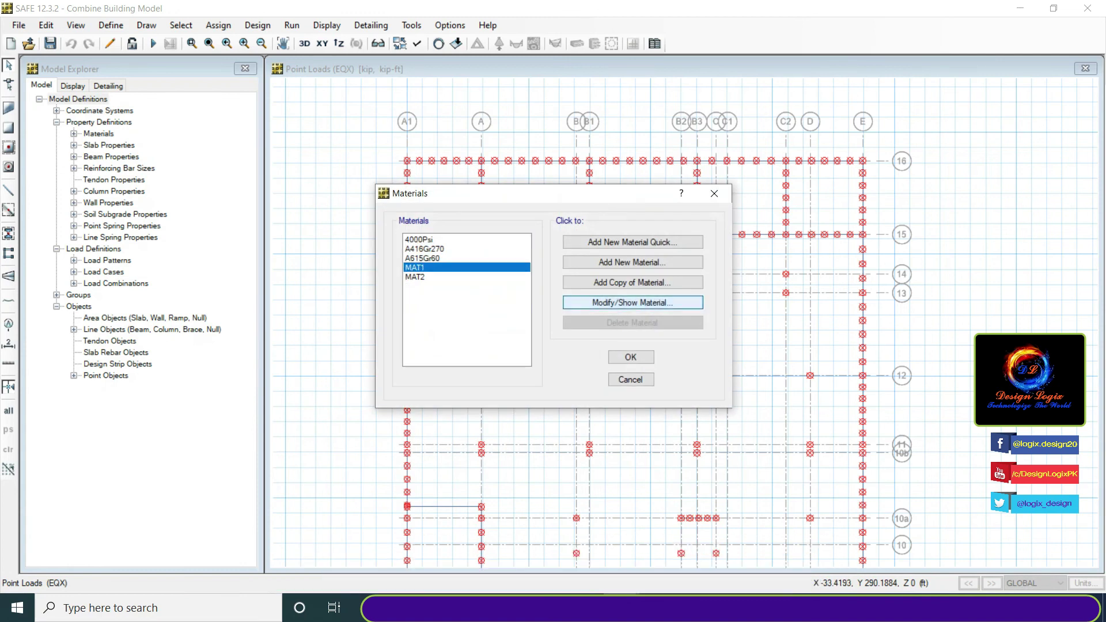
click(633, 302)
double_click(609, 252)
text(150)
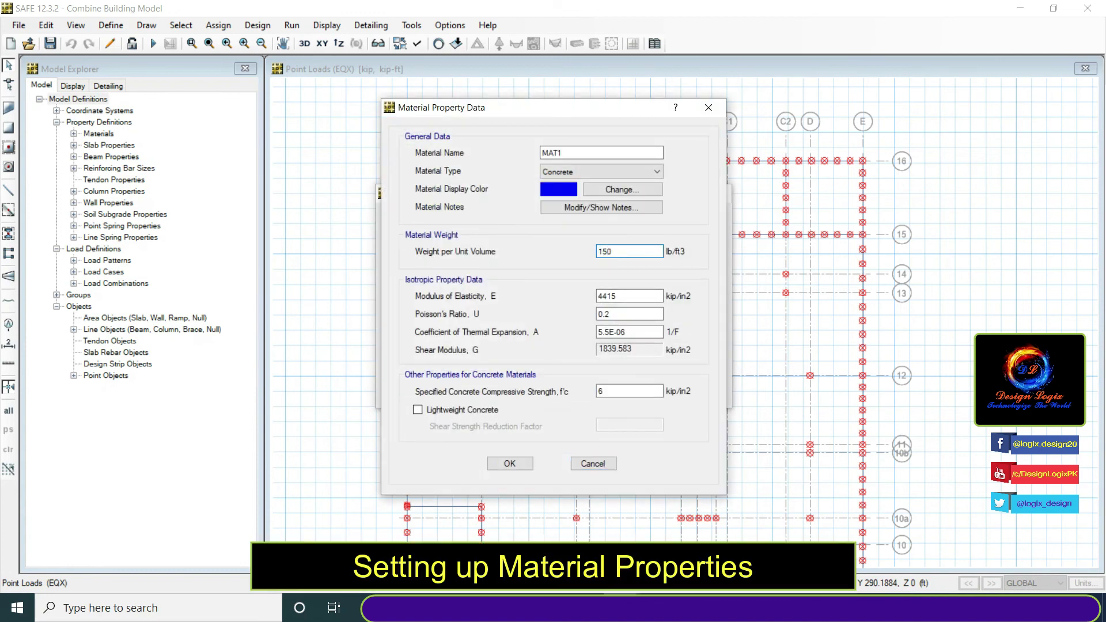
double_click(552, 152)
text(6 ksi)
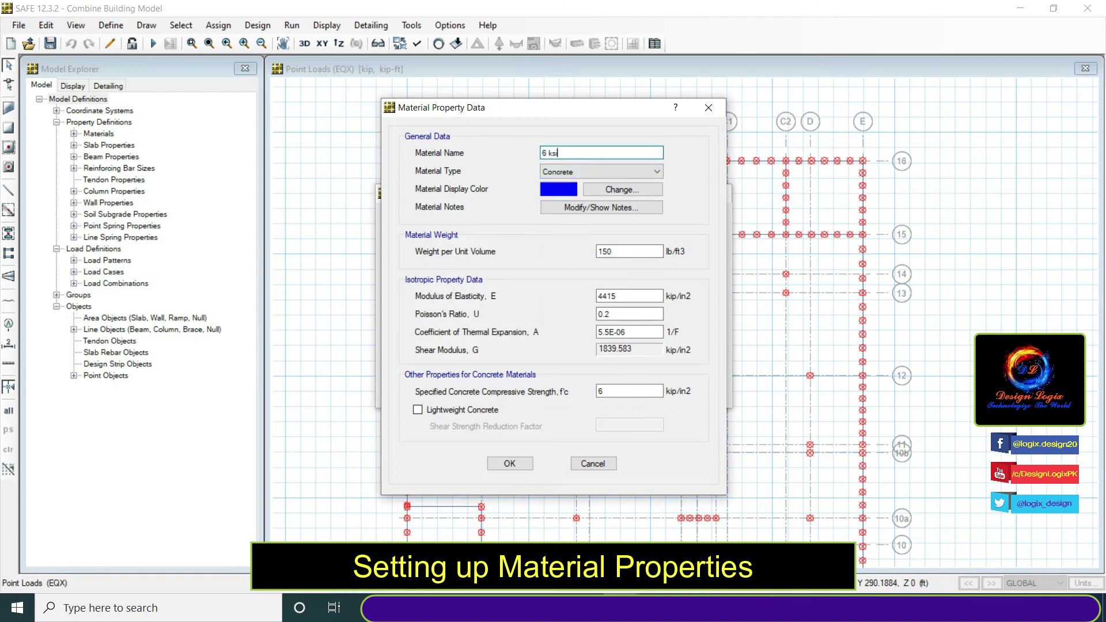
click(510, 463)
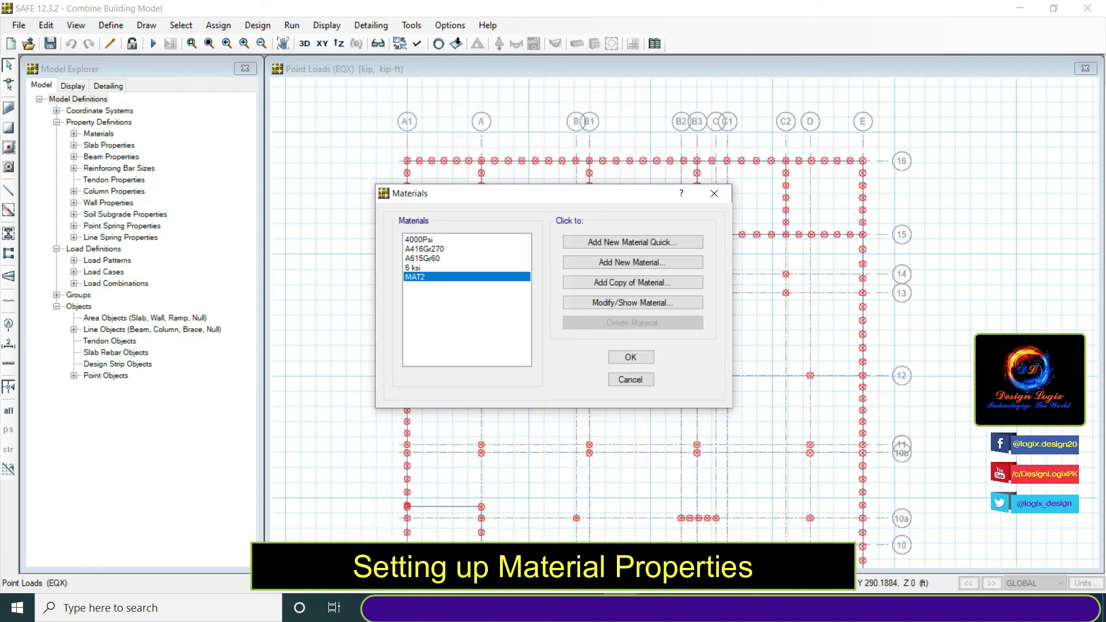
- Check the yield stress, tensile stress and unit weight of the rebar material MAT2 and rename it 70 ksi
click(633, 303)
drag(538, 109, 662, 126)
double_click(733, 356)
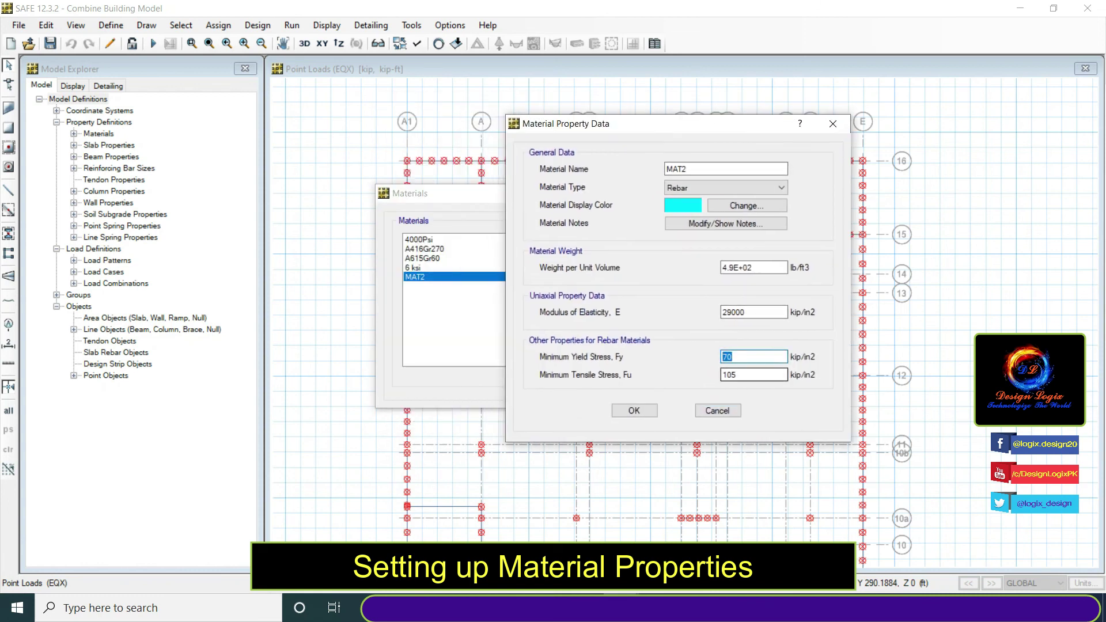
double_click(731, 375)
click(735, 268)
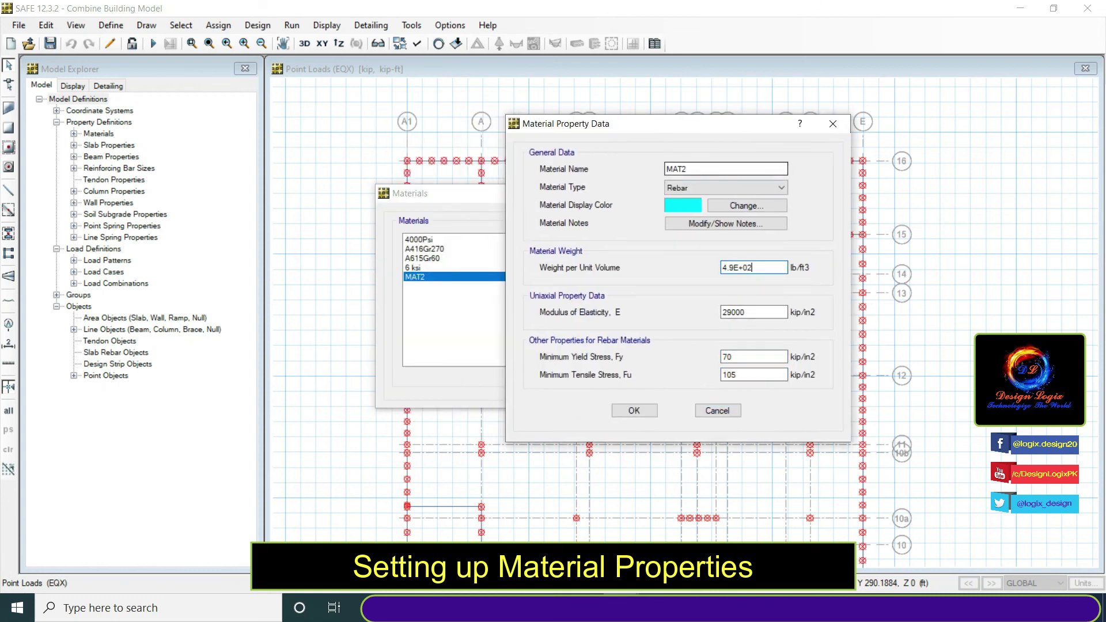
double_click(678, 169)
text(70 ksi)
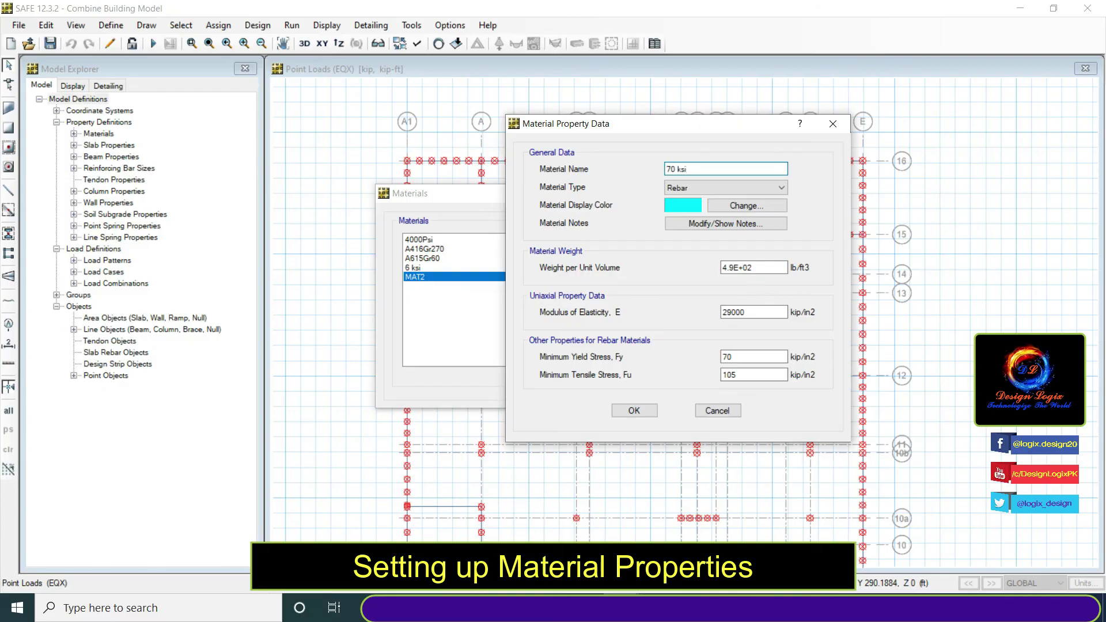
click(634, 410)
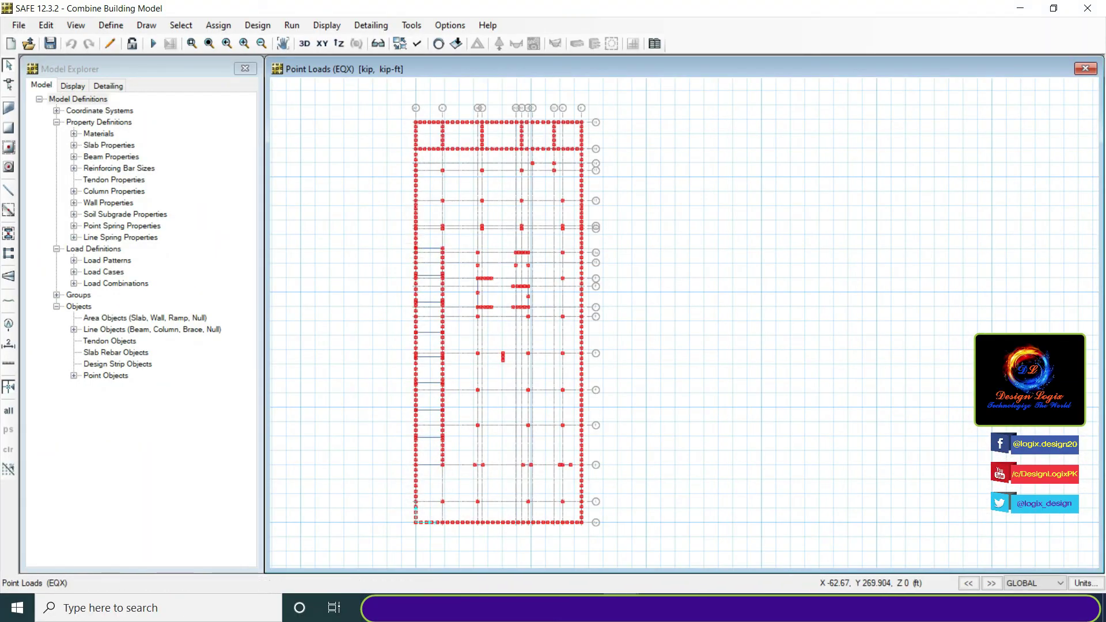
- Show the whole combined model with its EQX point loads in 3D and pan the view
click(304, 43)
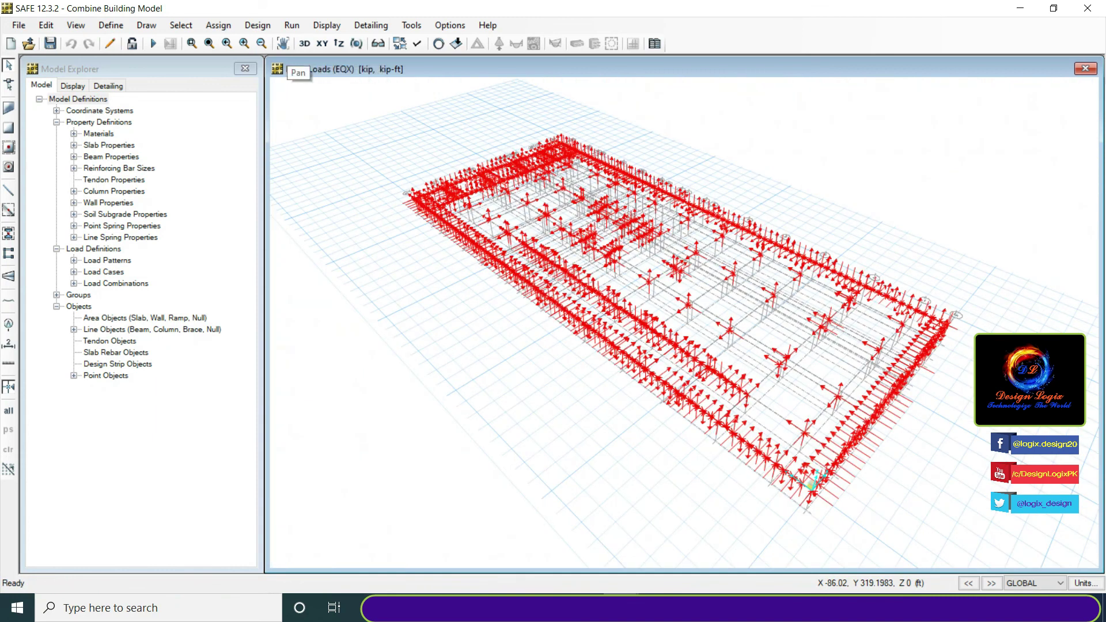
click(282, 43)
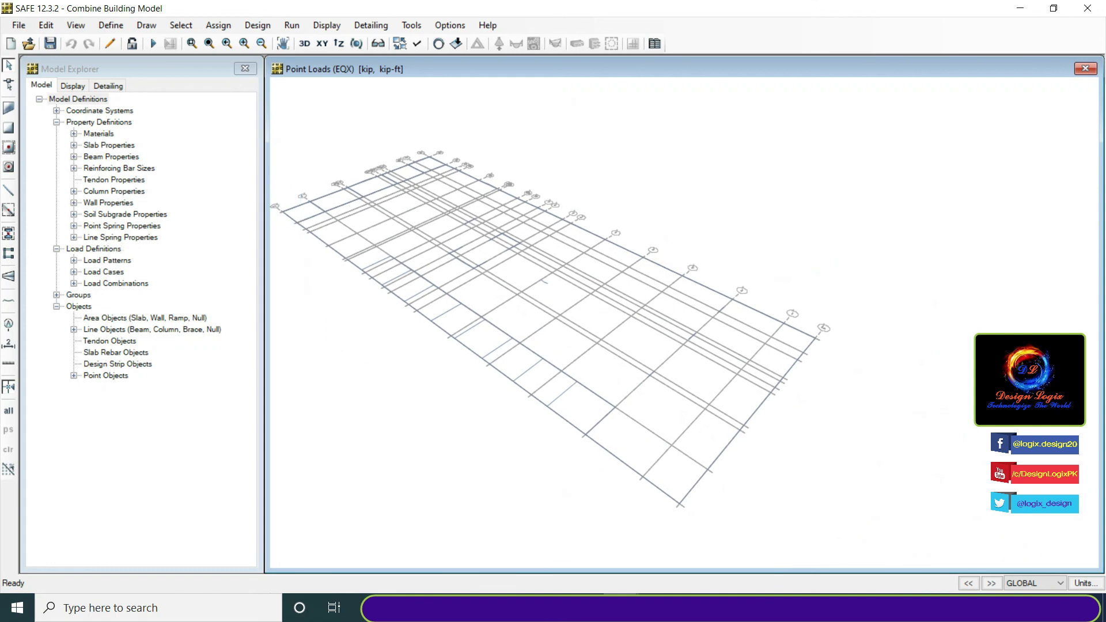